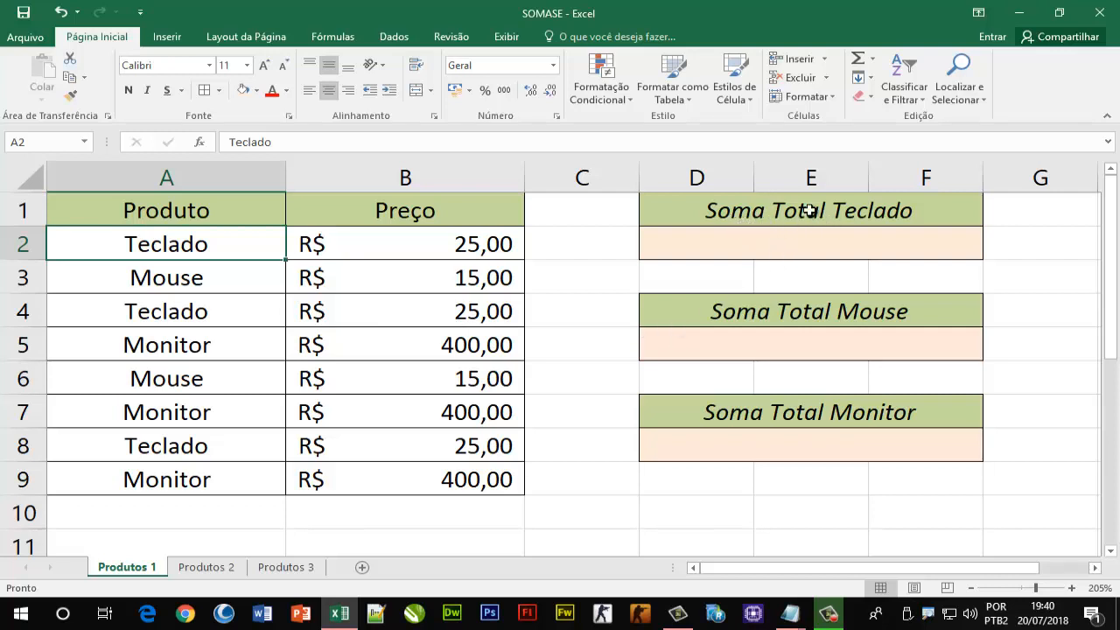
left_click(833, 244)
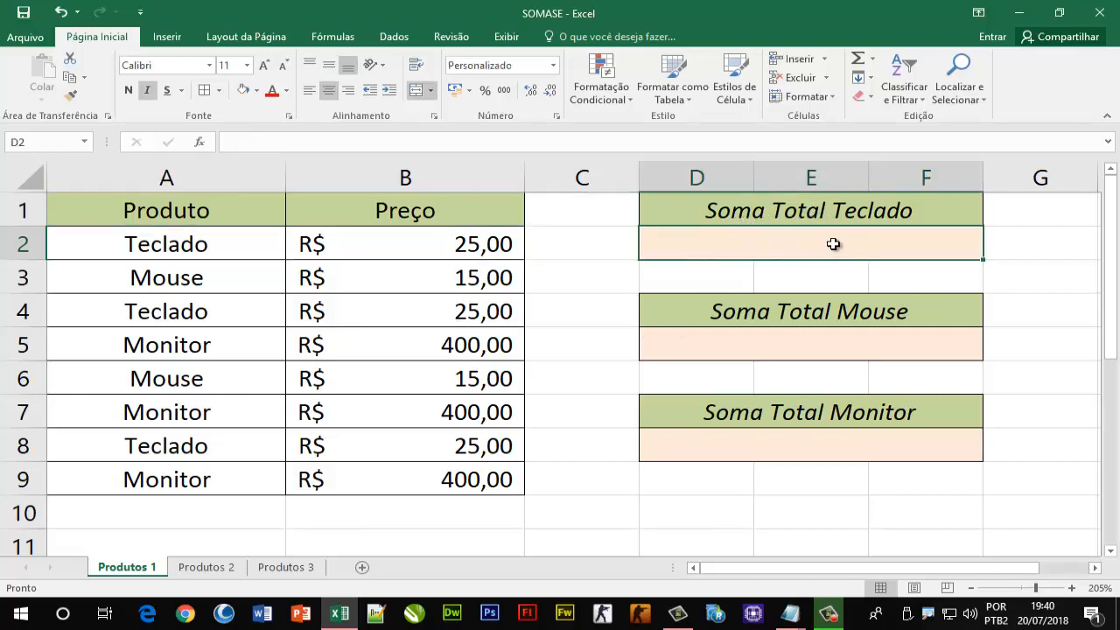
left_click(775, 352)
left_click(792, 451)
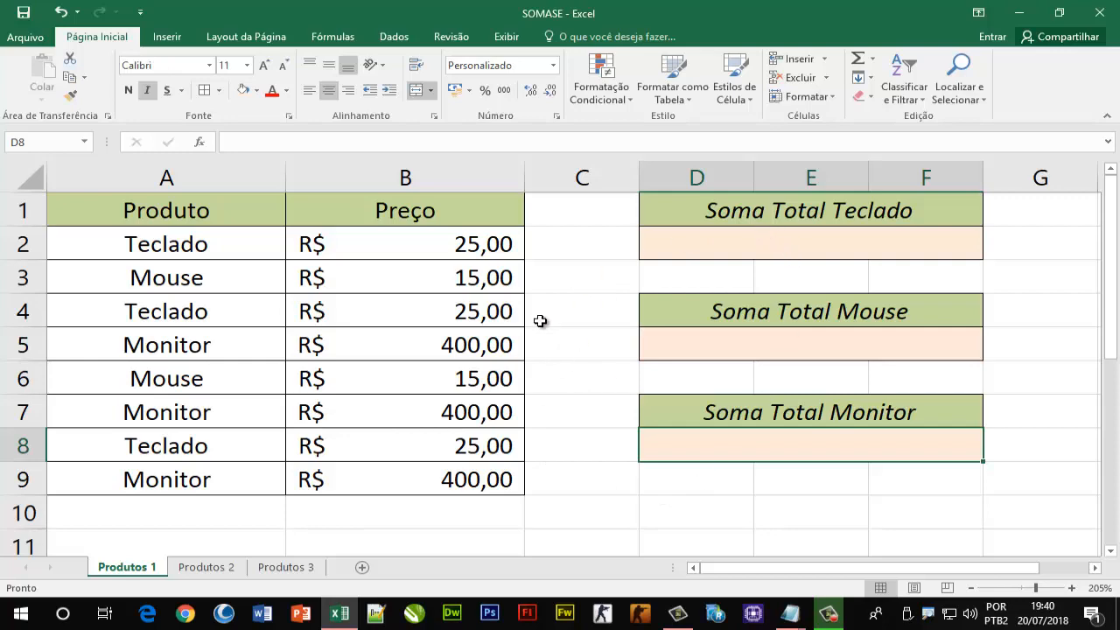
Step: Enter =SOMA(B2;B4;B8) in cell D11 to add the three Teclado prices individually
scroll(538, 315, "down", 3)
left_click(568, 451)
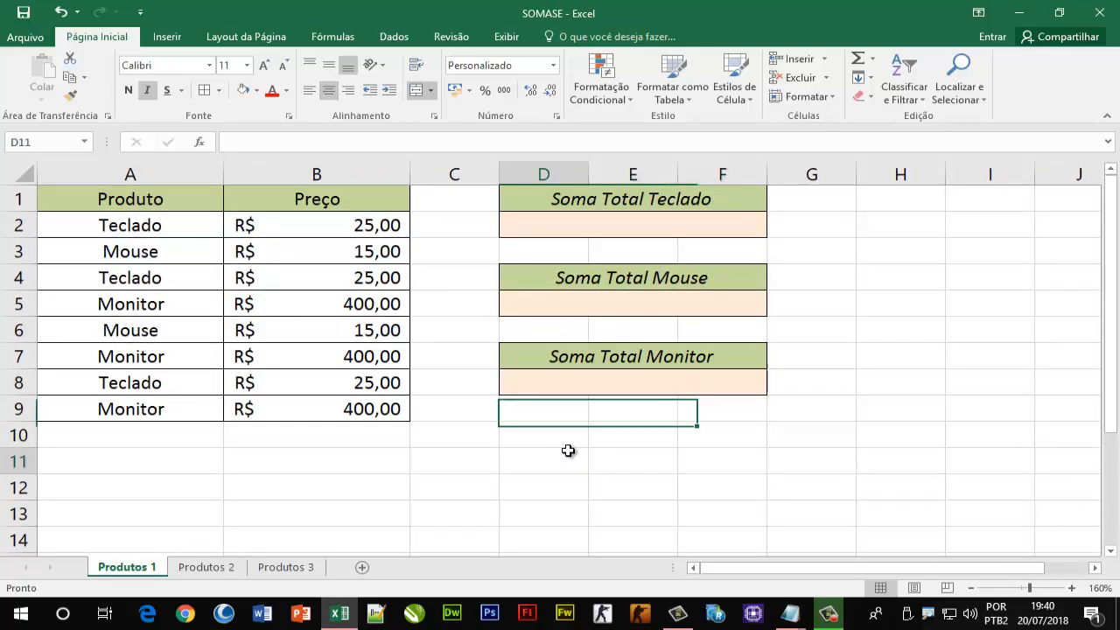
left_click(556, 436)
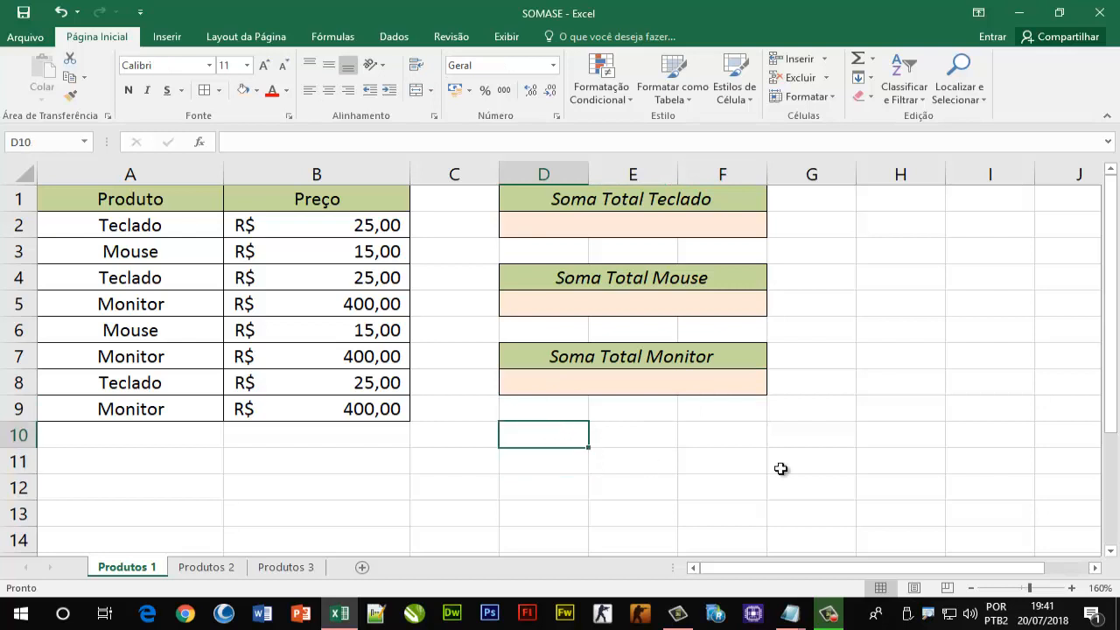
left_click_drag(131, 225, 385, 408)
left_click(548, 464)
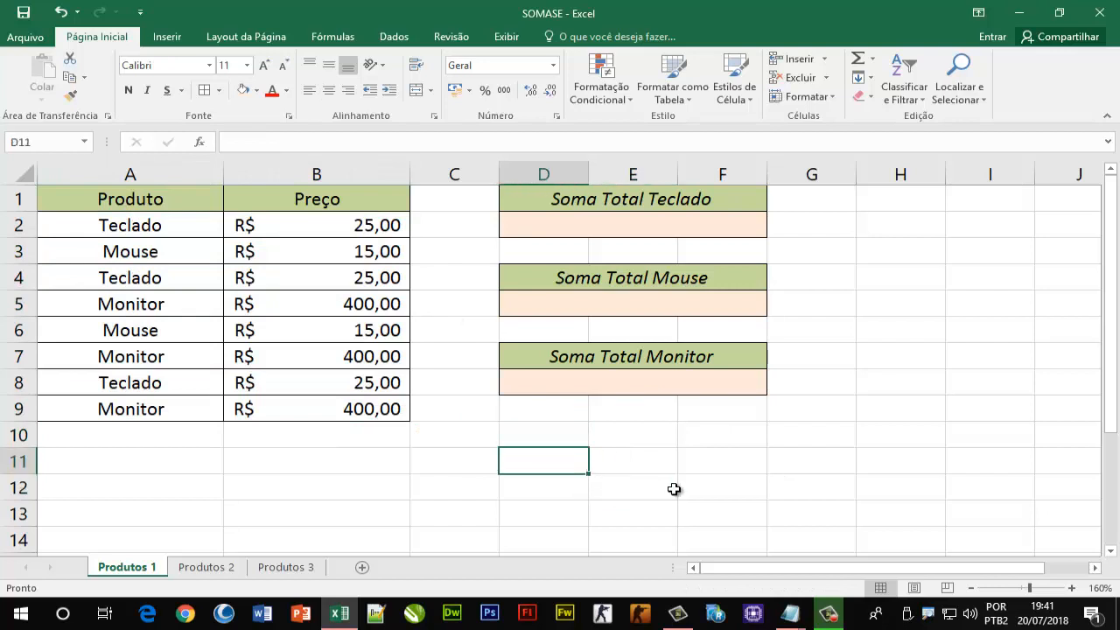
type("=")
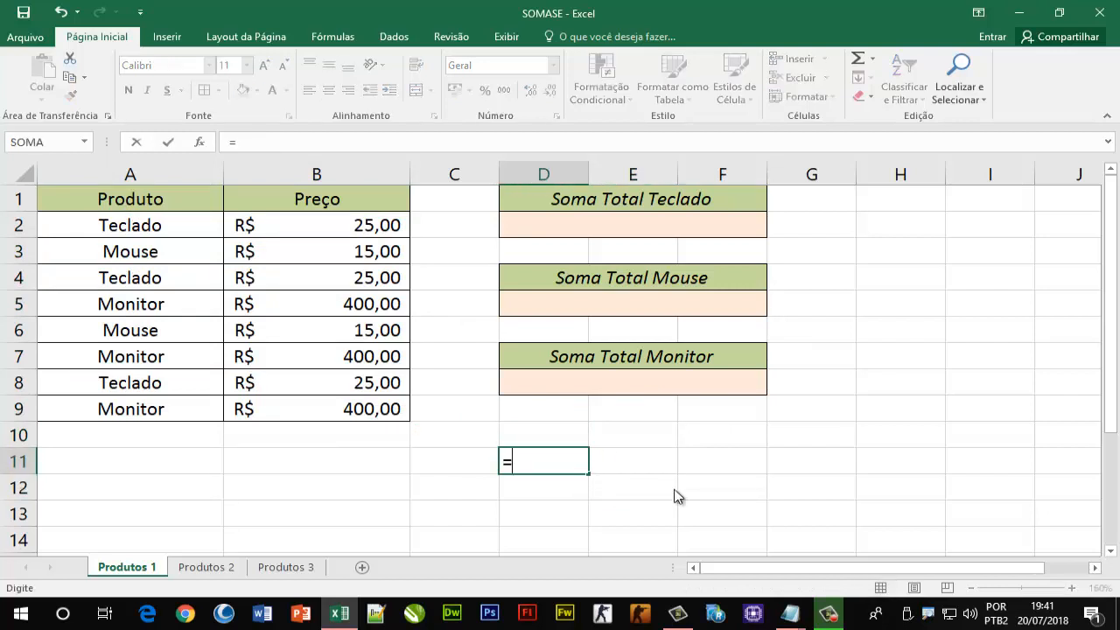
type("soma(")
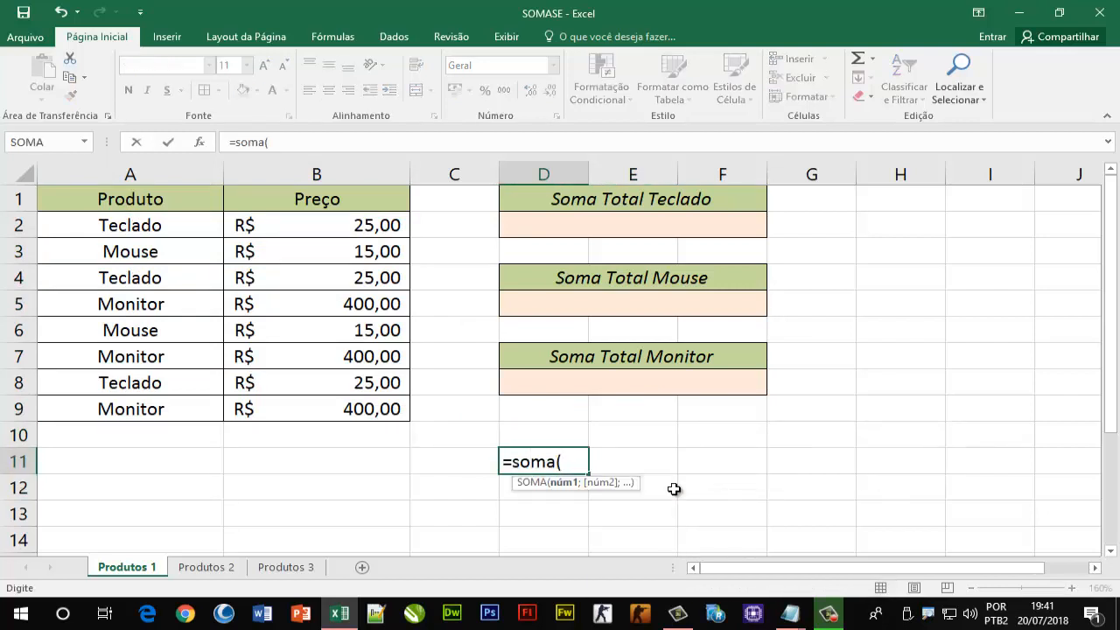
left_click(350, 224)
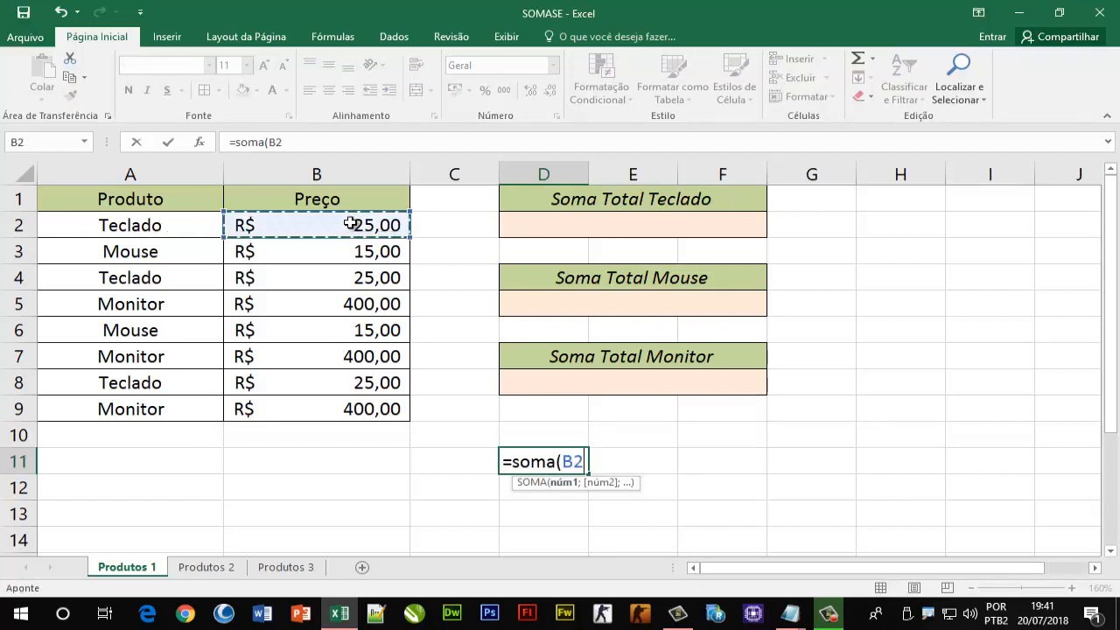
type(";")
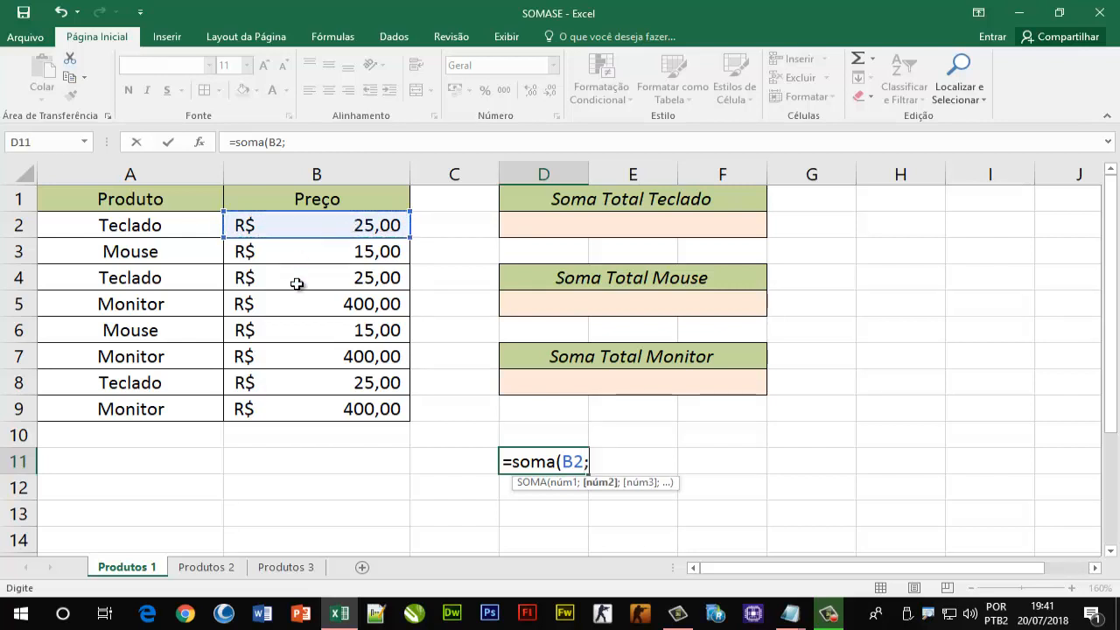
left_click(359, 278)
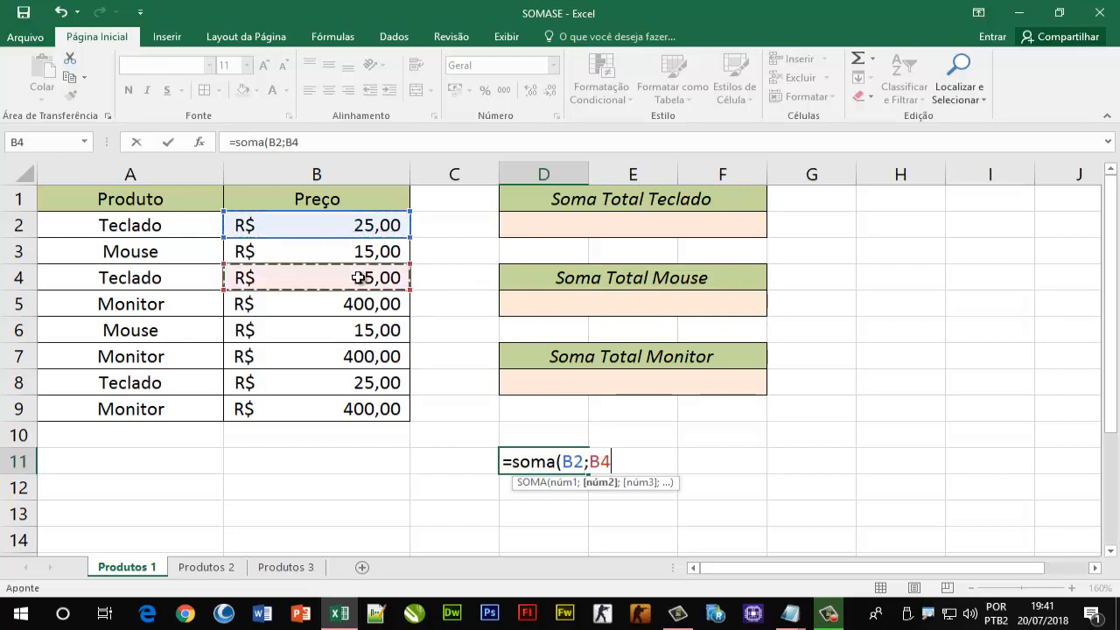
type(";")
left_click(364, 382)
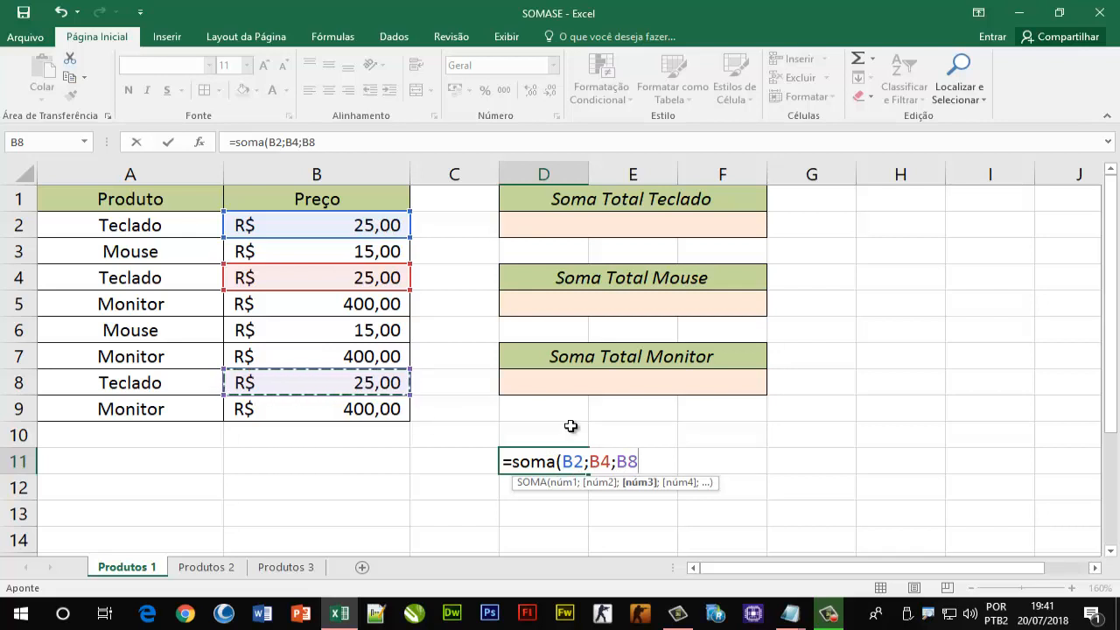
type(")")
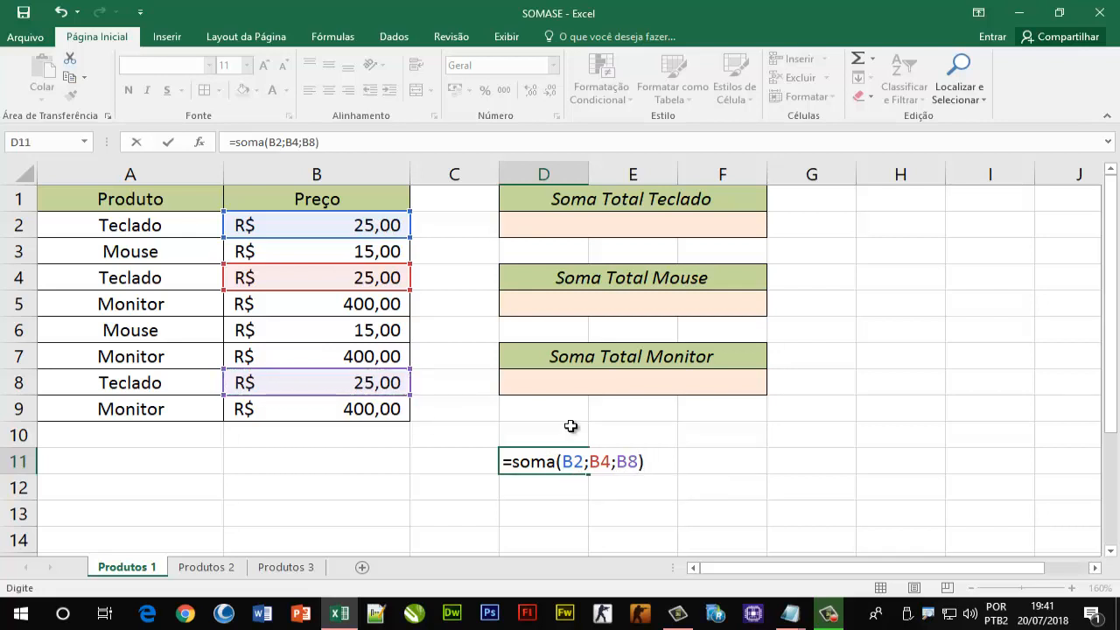
key("Return")
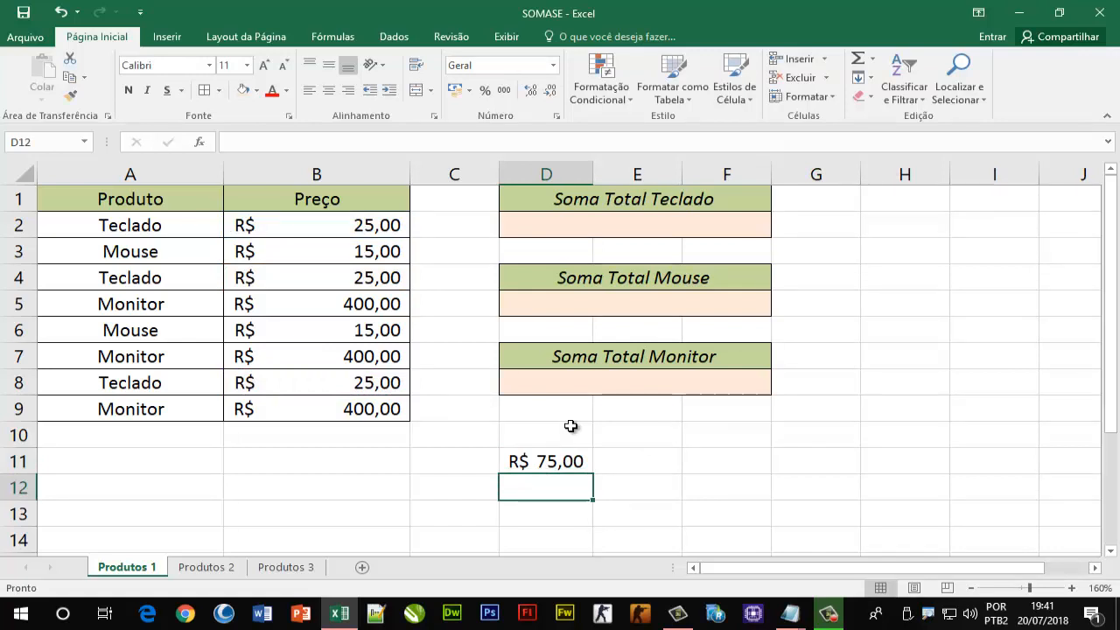
Step: Review the cell references in the SOMA formula in D11 without changing it
double_click(572, 462)
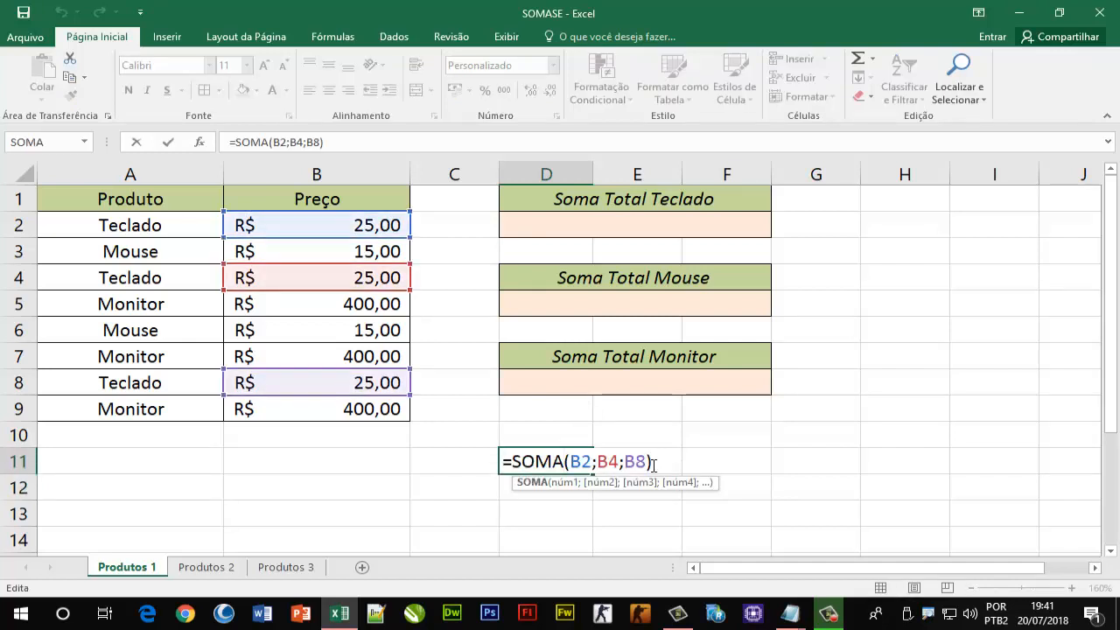
left_click(661, 466)
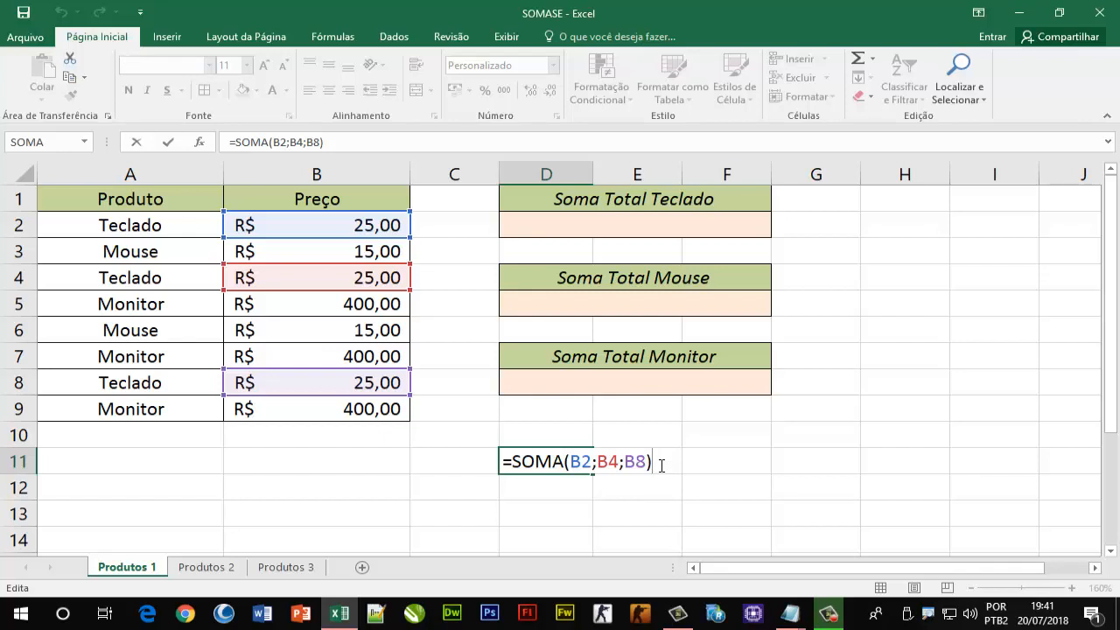
key("Return")
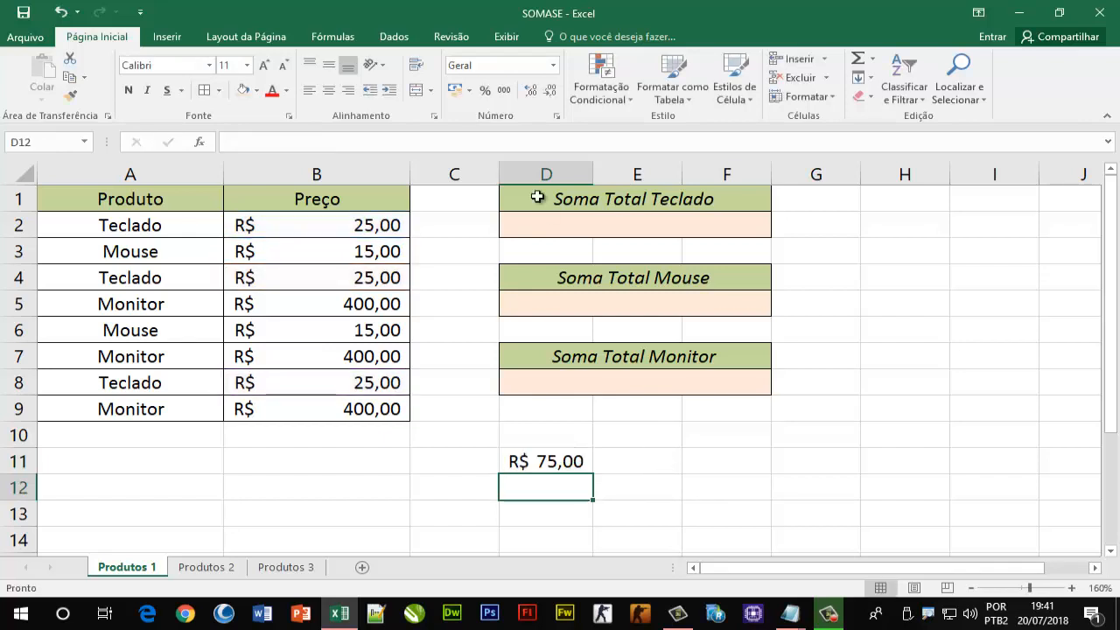
Step: Start a SOMASE formula in the Soma Total Teclado cell with range A2:A9 and criterion "Teclado"
left_click(560, 226)
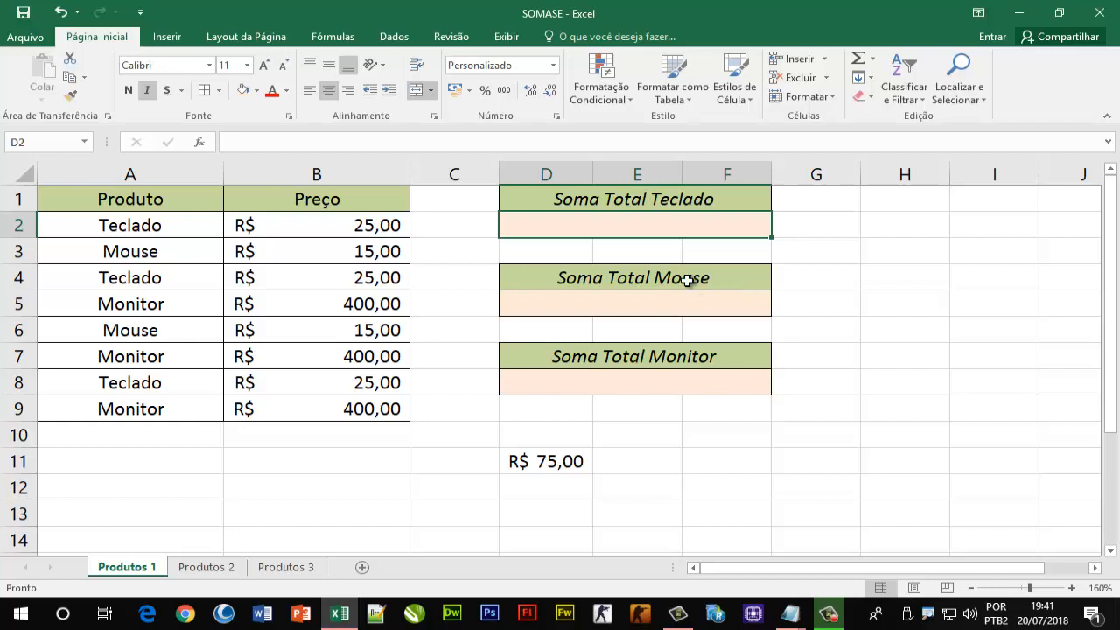
scroll(687, 278, "up", 2, "ctrl")
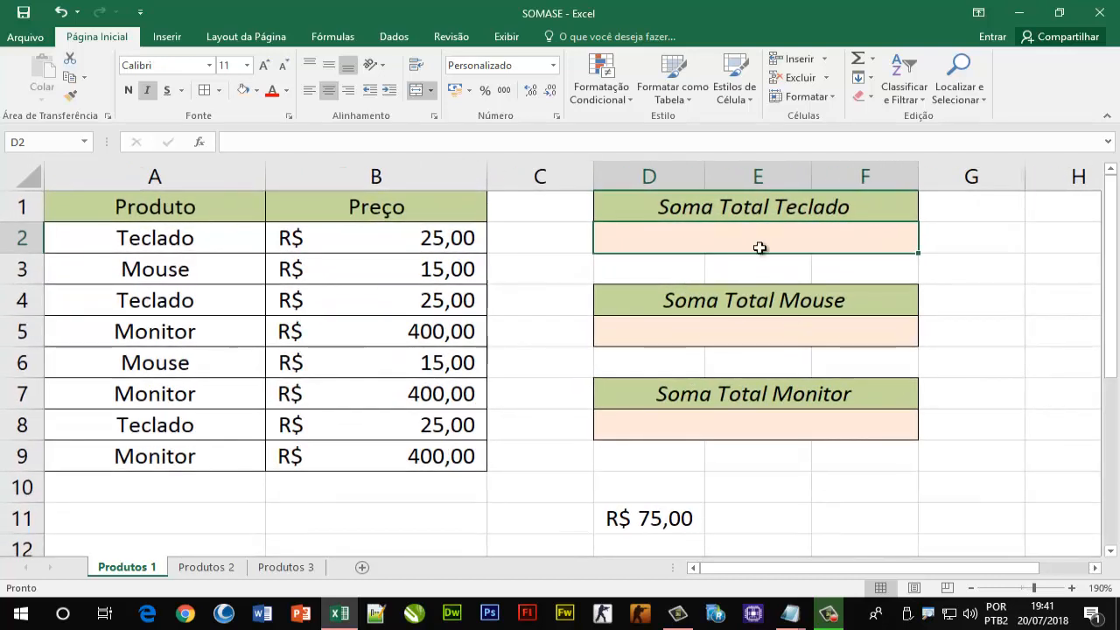
type("=soma")
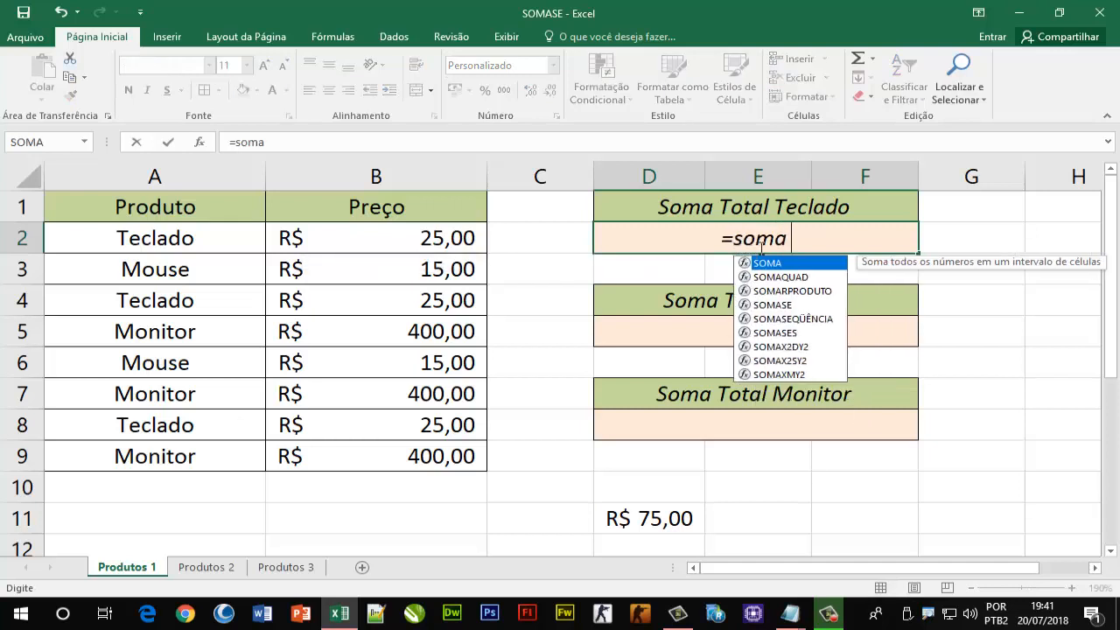
type("se(")
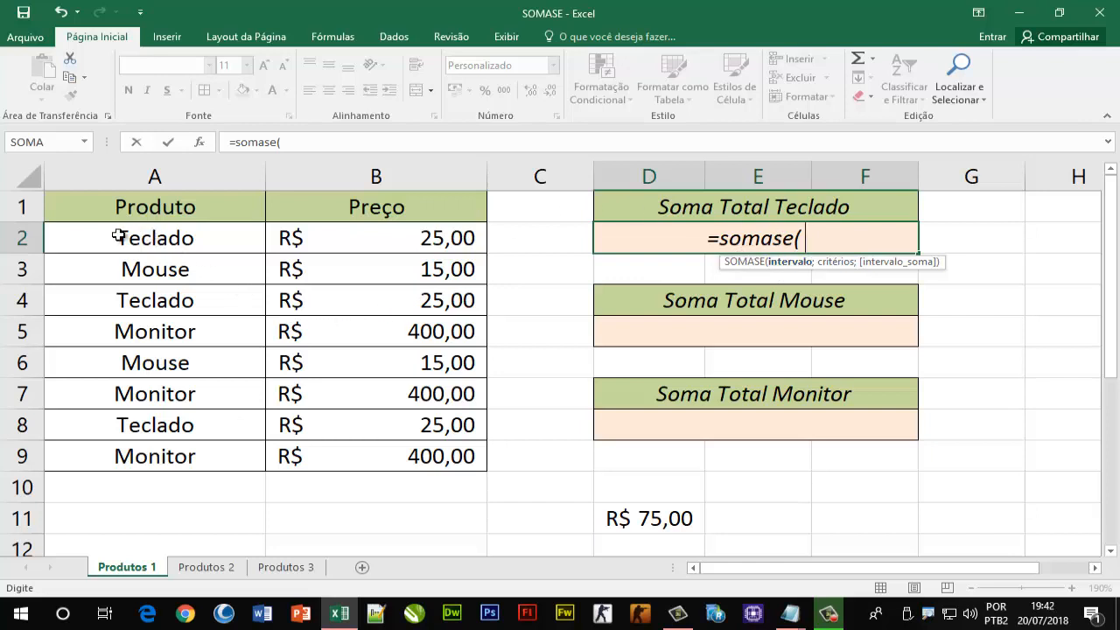
left_click_drag(101, 237, 128, 447)
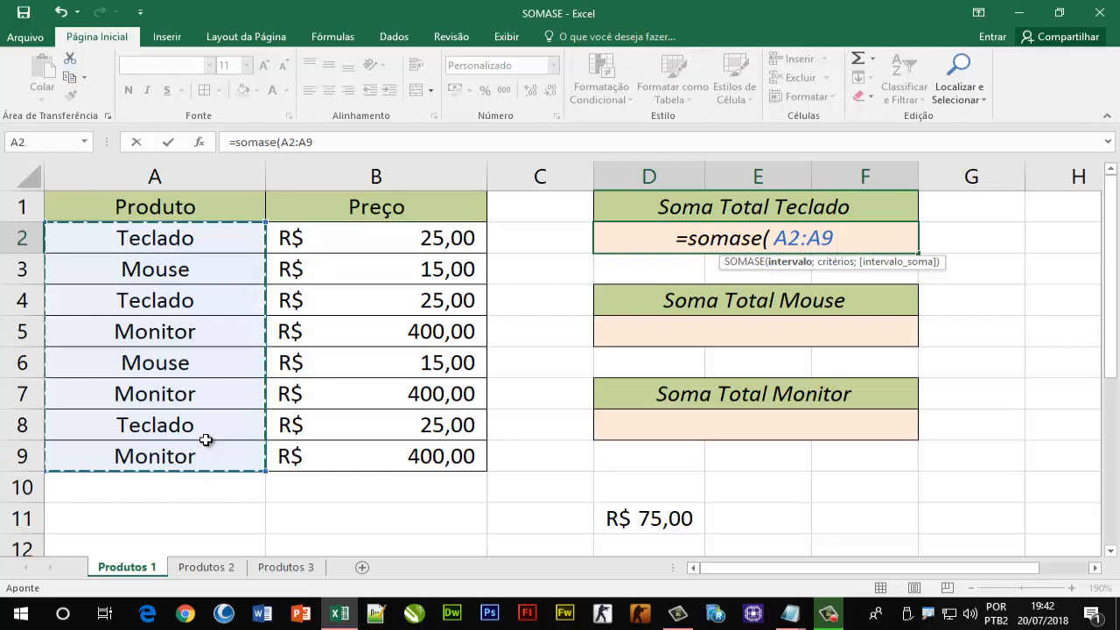
type(";")
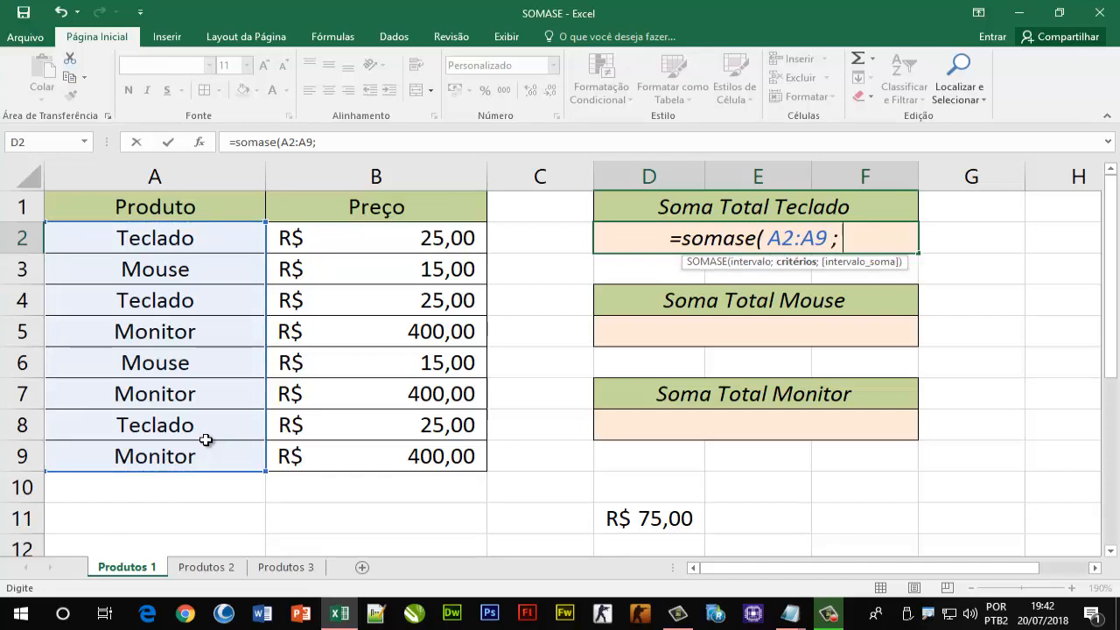
type("\"")
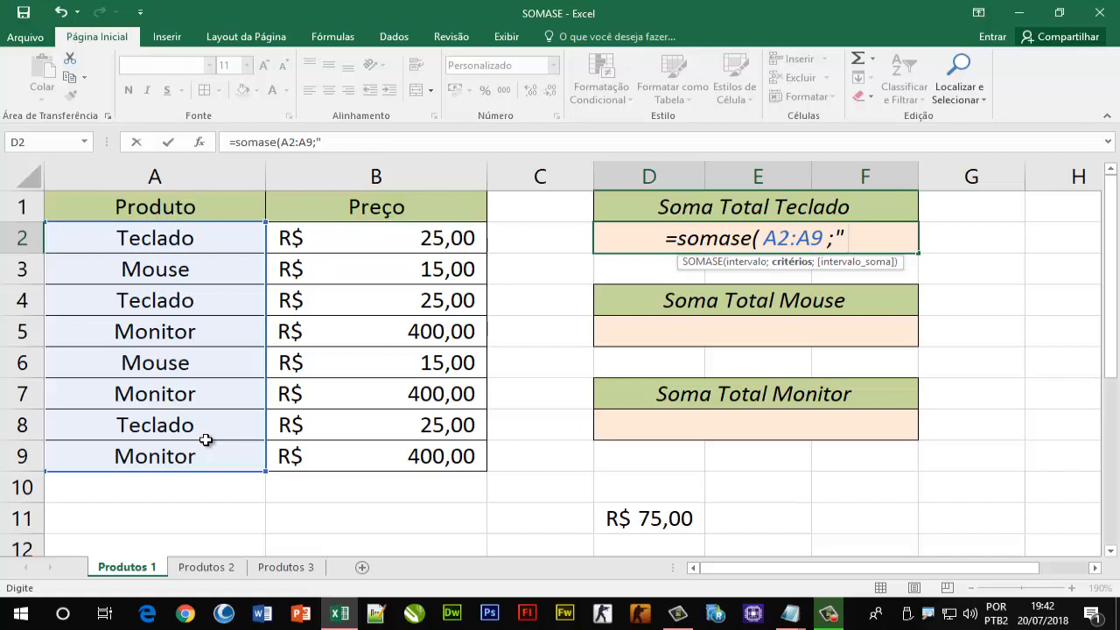
type("Teclado")
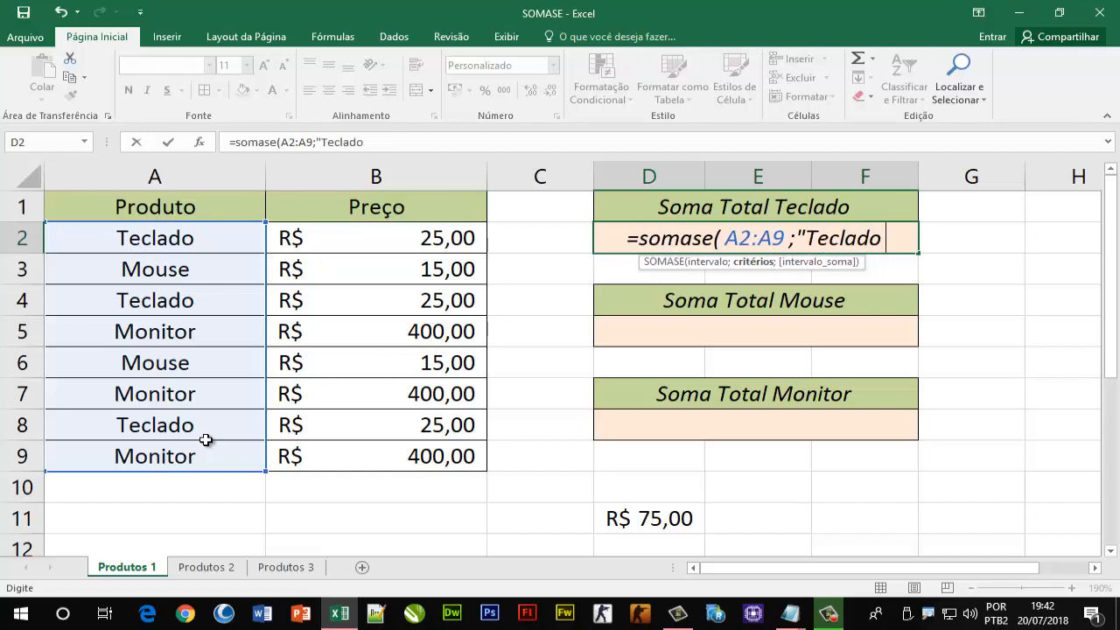
type("\"")
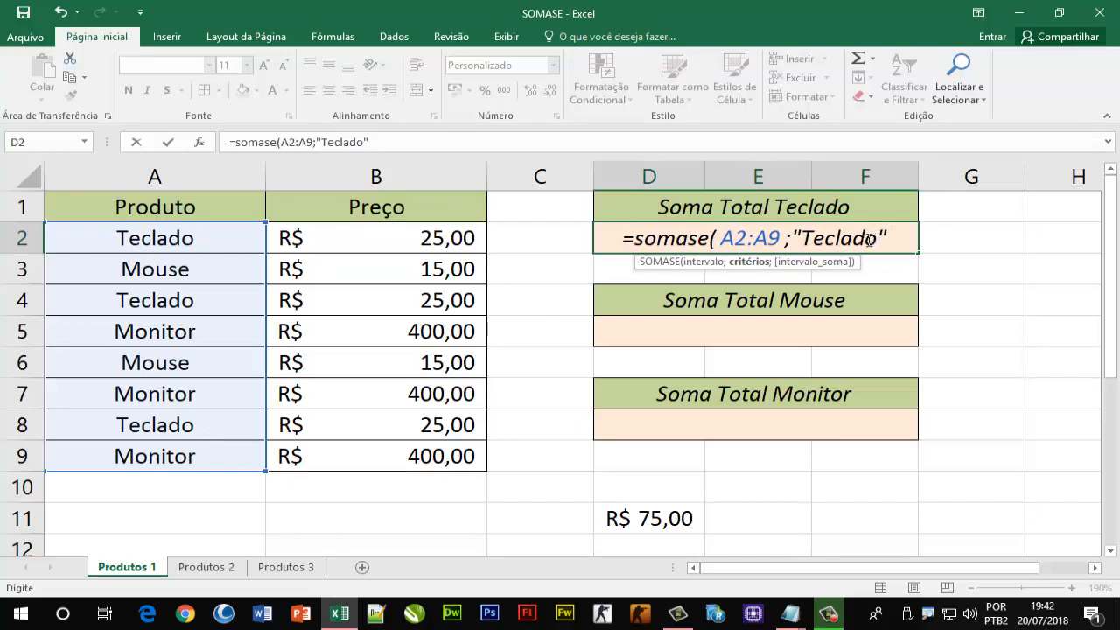
Step: Check the range and criterion already in the SOMASE formula, and complete it with sum range B2:B9
left_click(783, 238)
left_click_drag(783, 238, 721, 239)
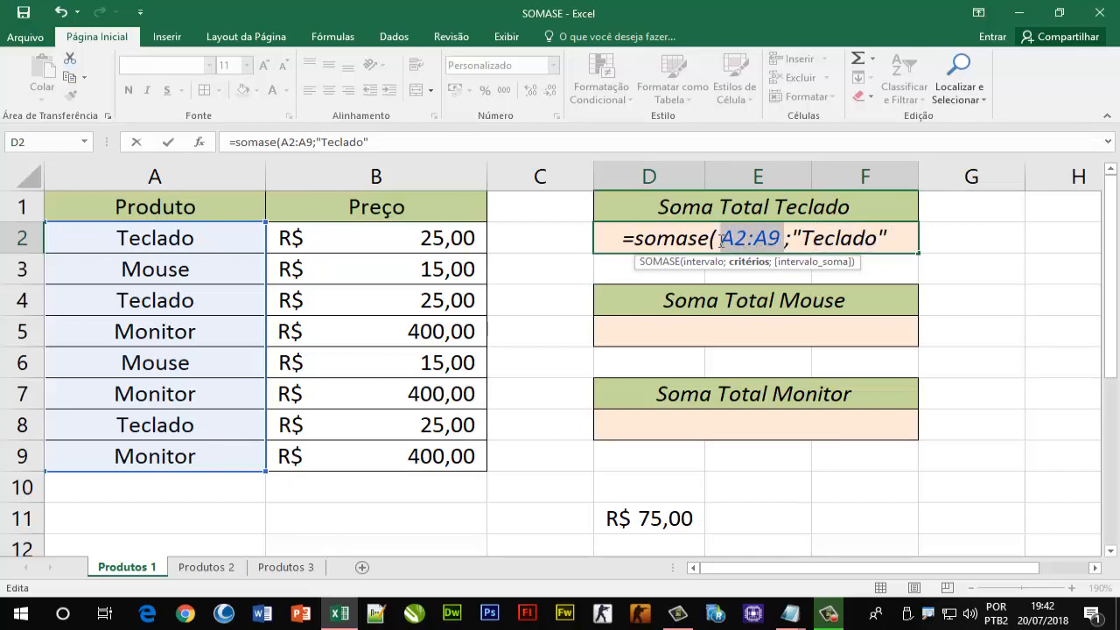
left_click(746, 238)
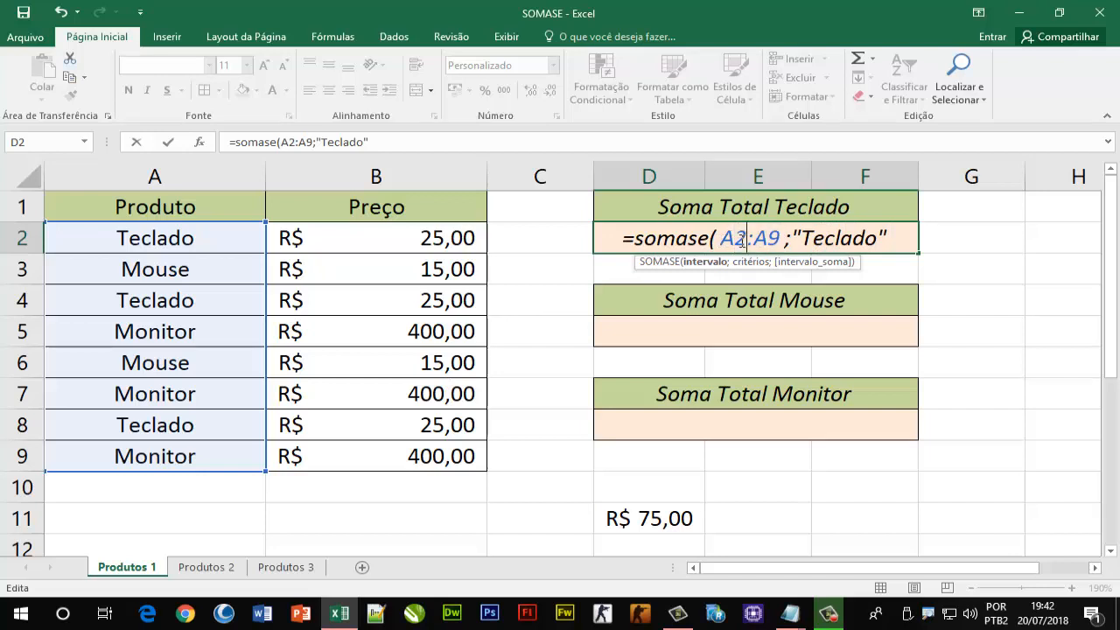
left_click(831, 239)
left_click(890, 240)
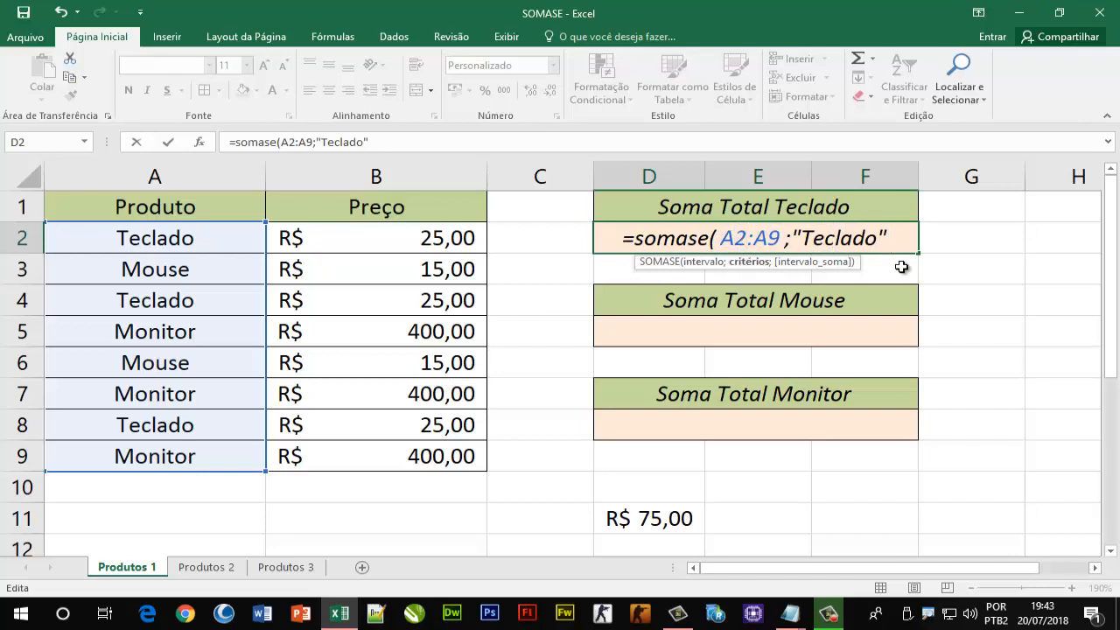
type(";")
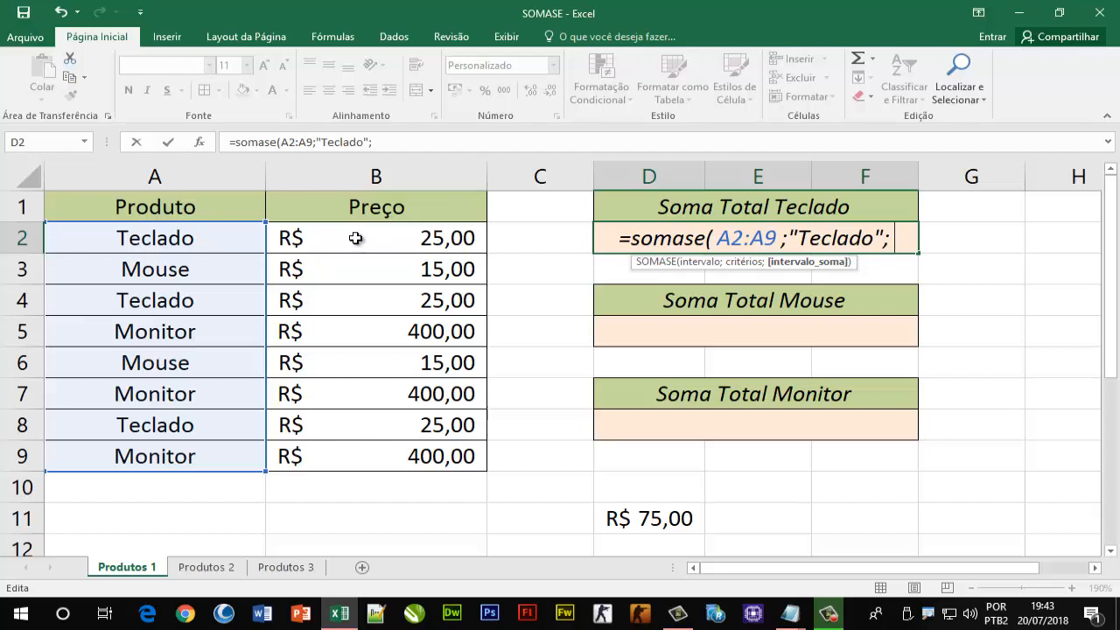
left_click_drag(364, 242, 371, 444)
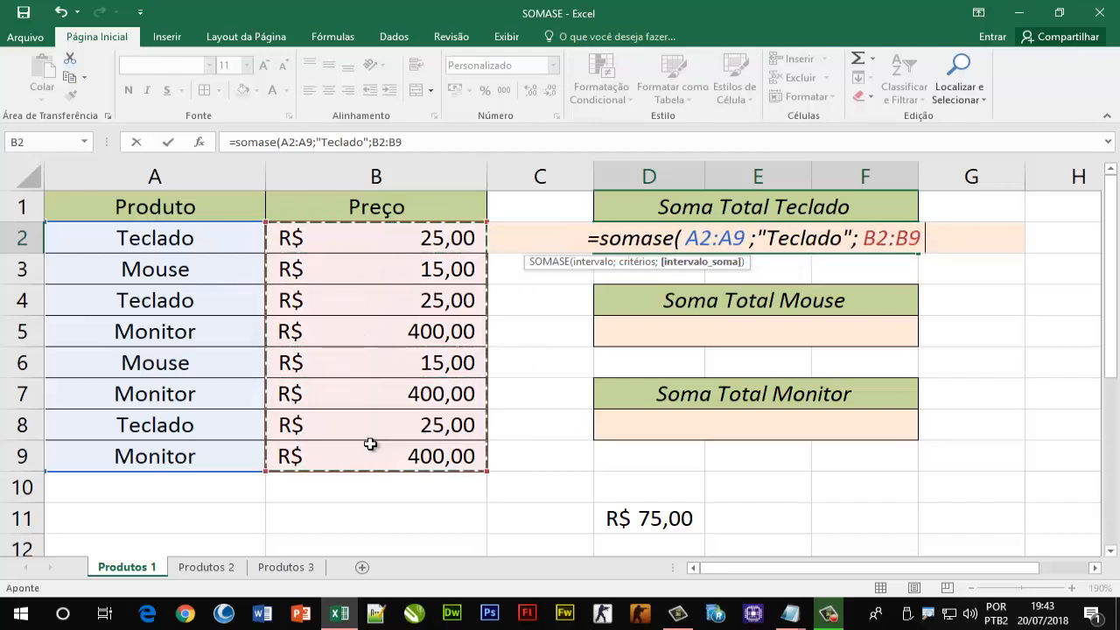
type(")")
key("Return")
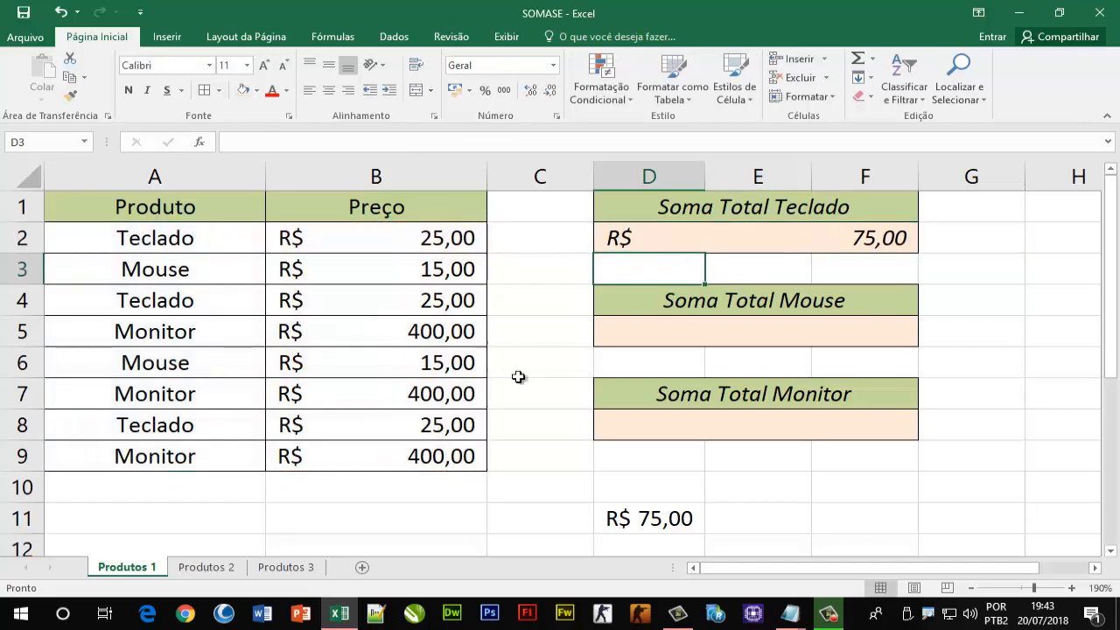
Step: Review the finished SOMASE formula in the Soma Total Teclado cell without changing it
left_click(814, 239)
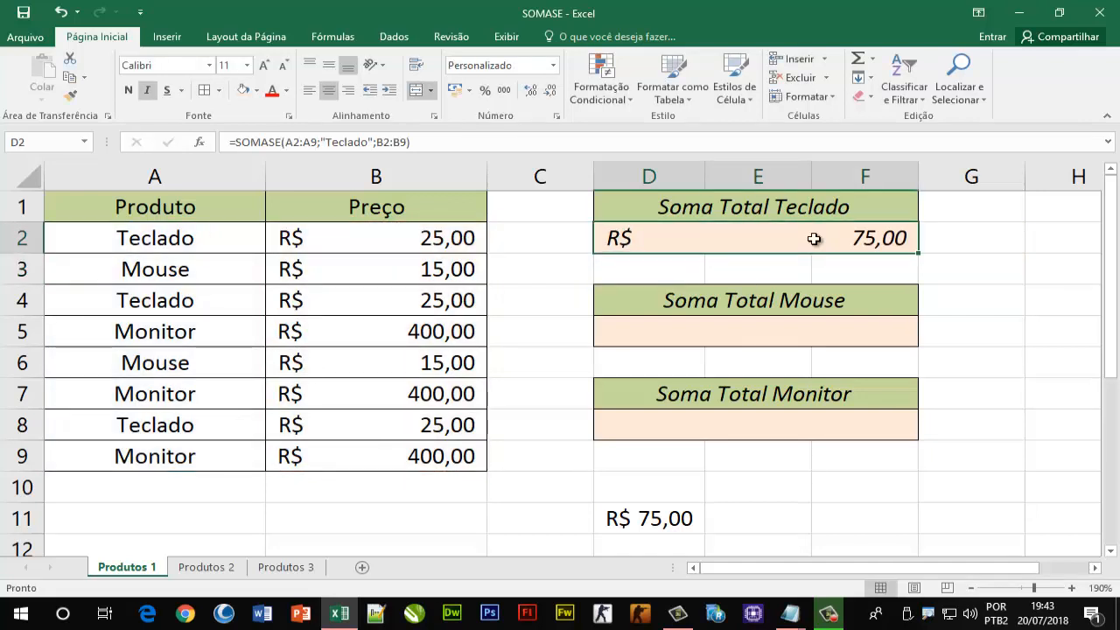
double_click(814, 239)
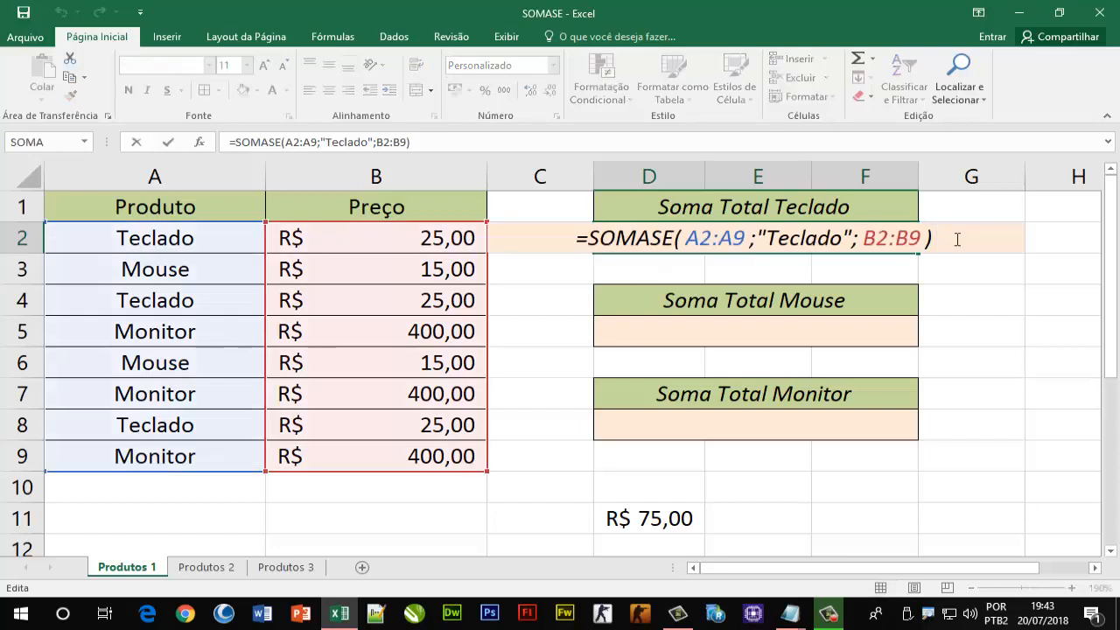
key("Escape")
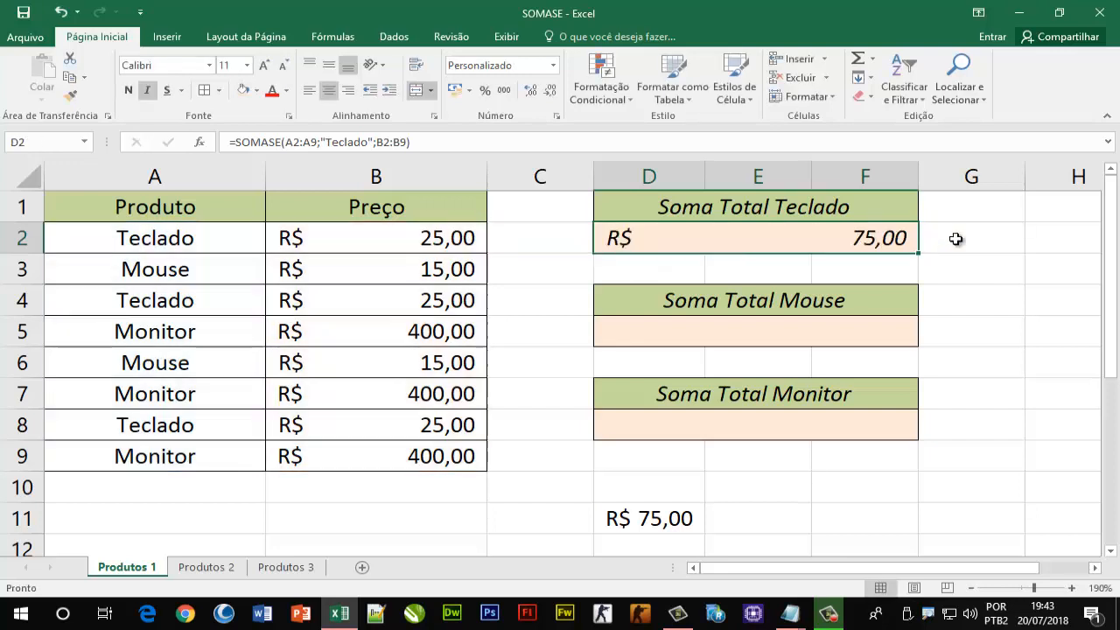
Step: Fill the Soma Total Mouse cell with a SOMASE formula using range A2:A9, criterion "Mouse" and sum range B2:B9
left_click(696, 337)
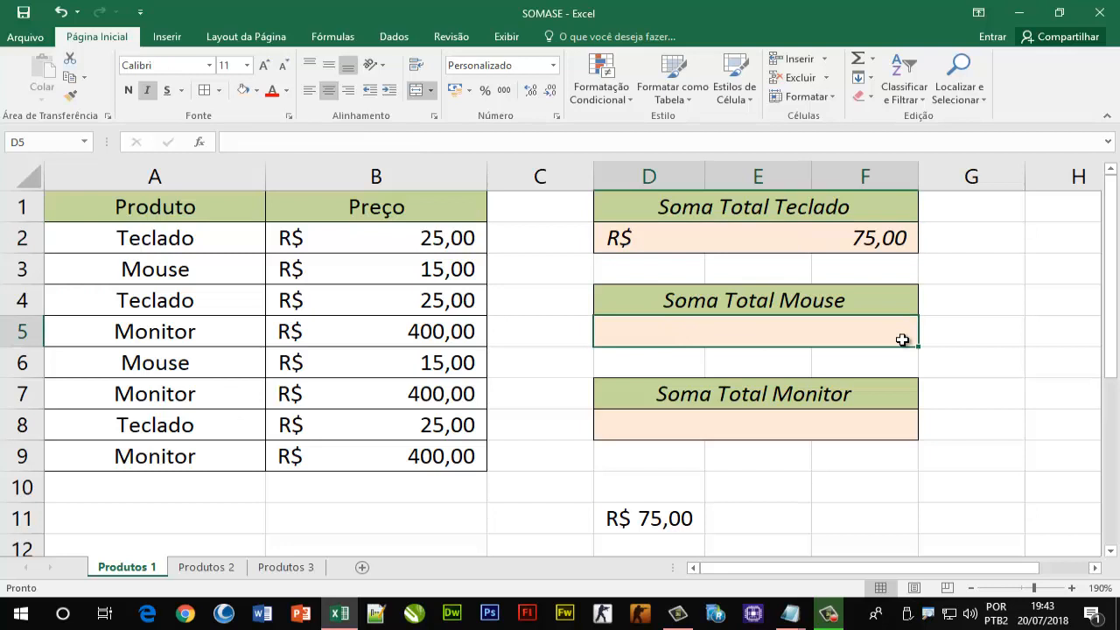
type("=so")
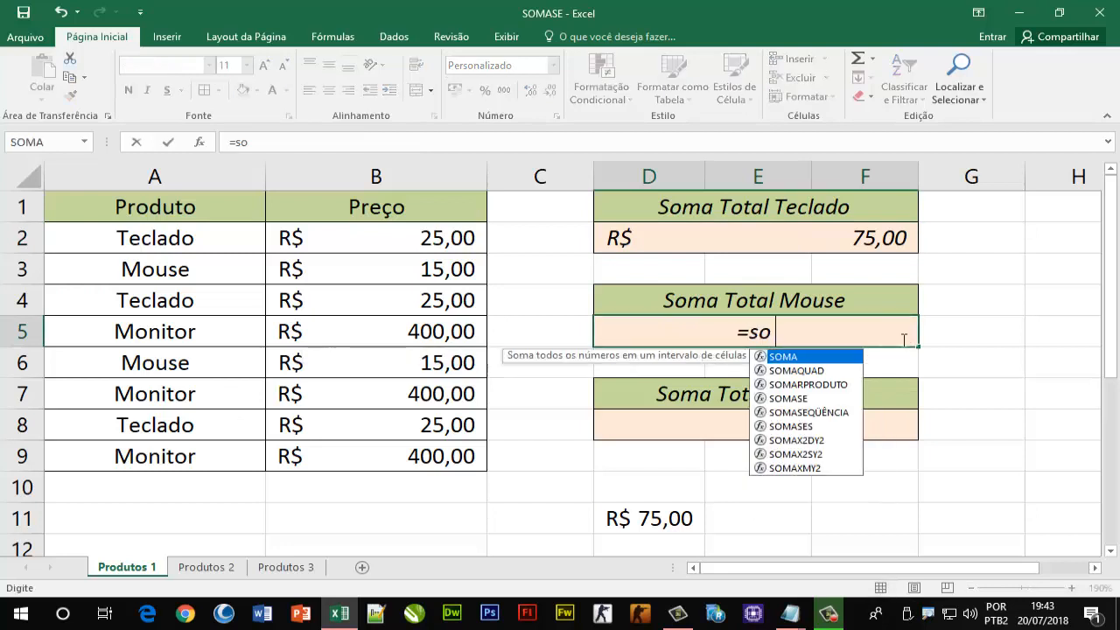
type("mase(")
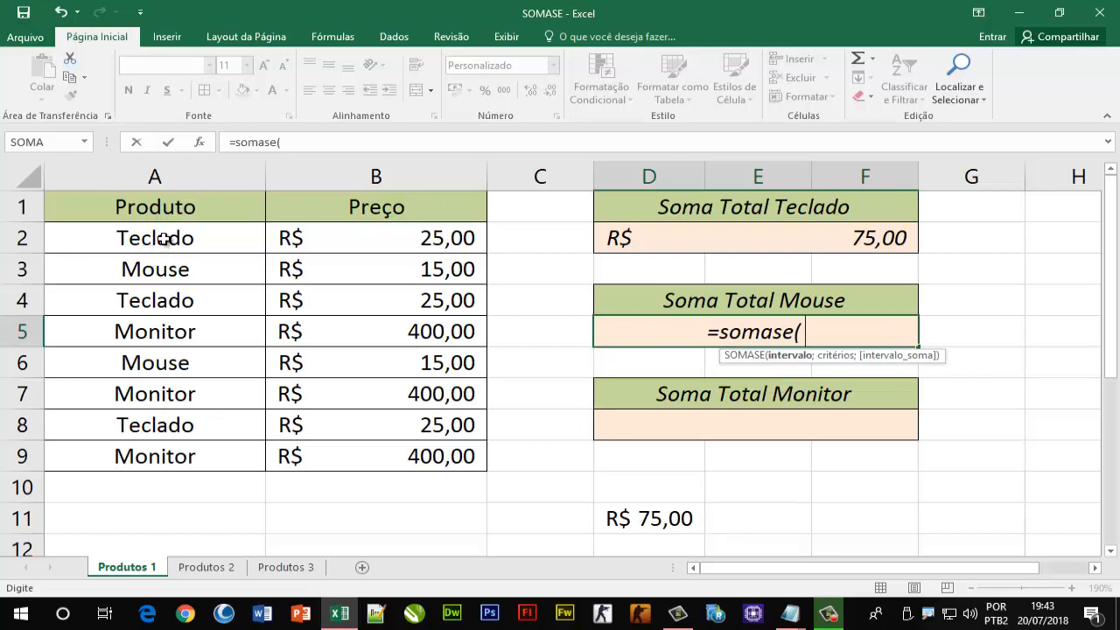
left_click_drag(165, 241, 166, 450)
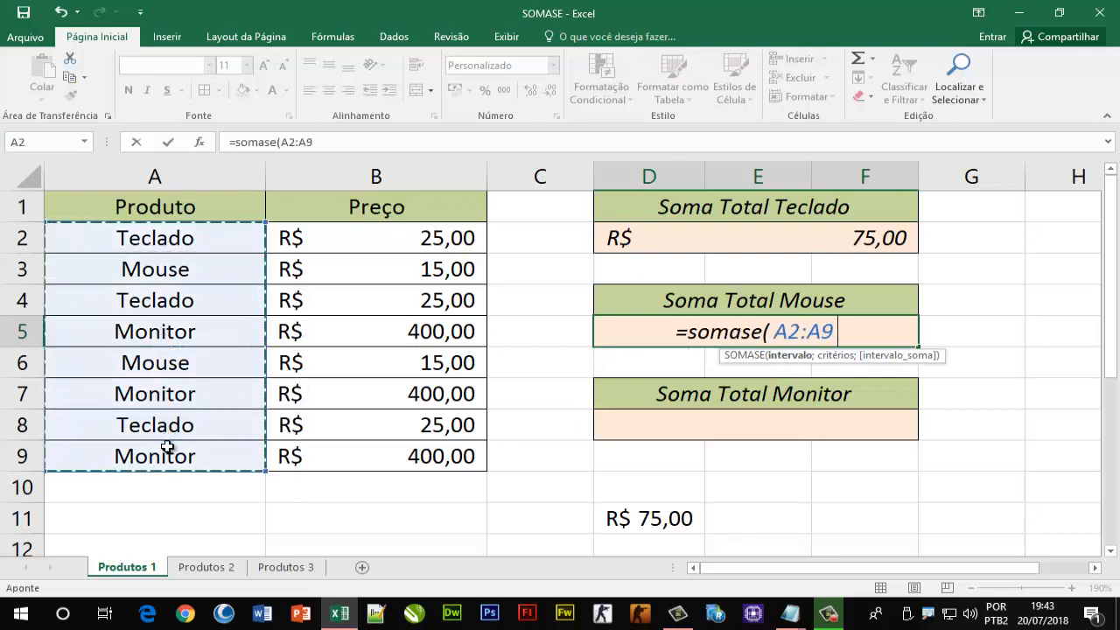
type(";\"")
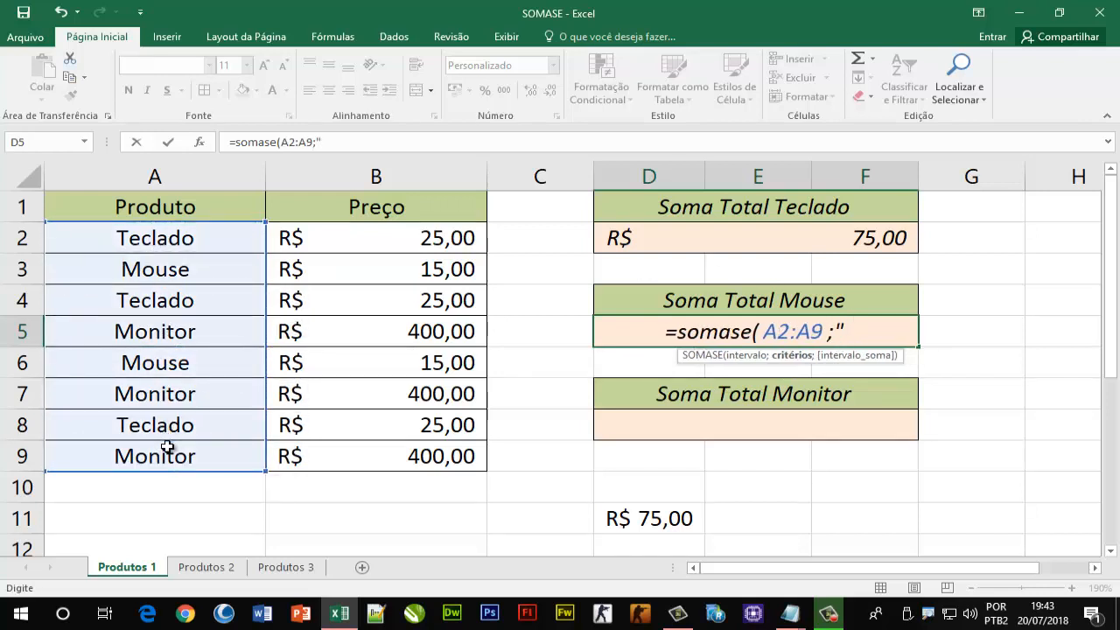
type("Mouse")
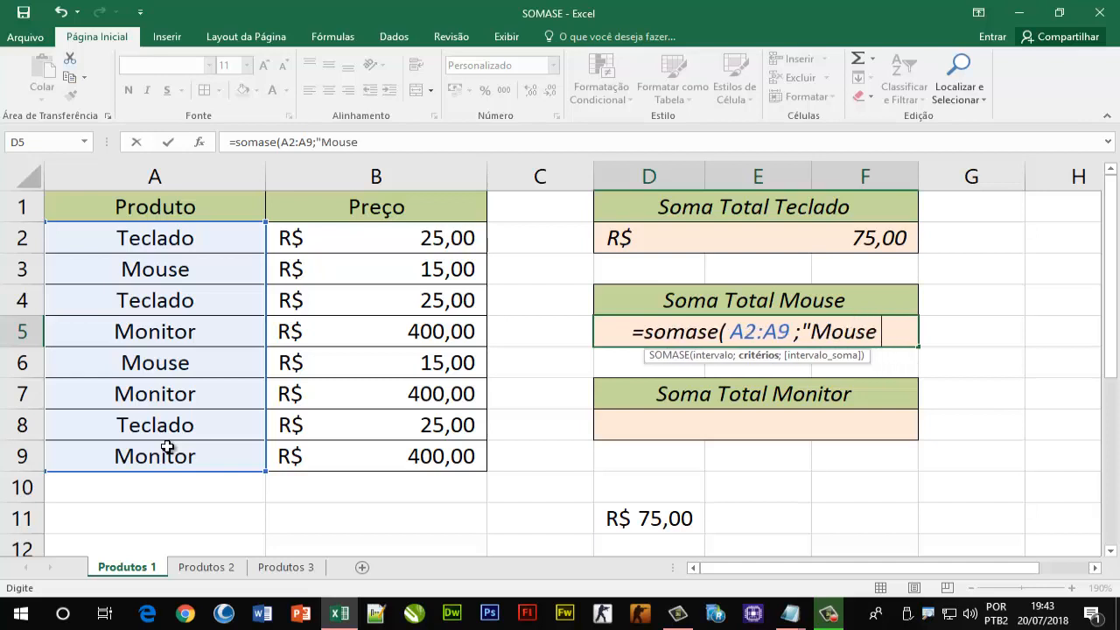
type("\"")
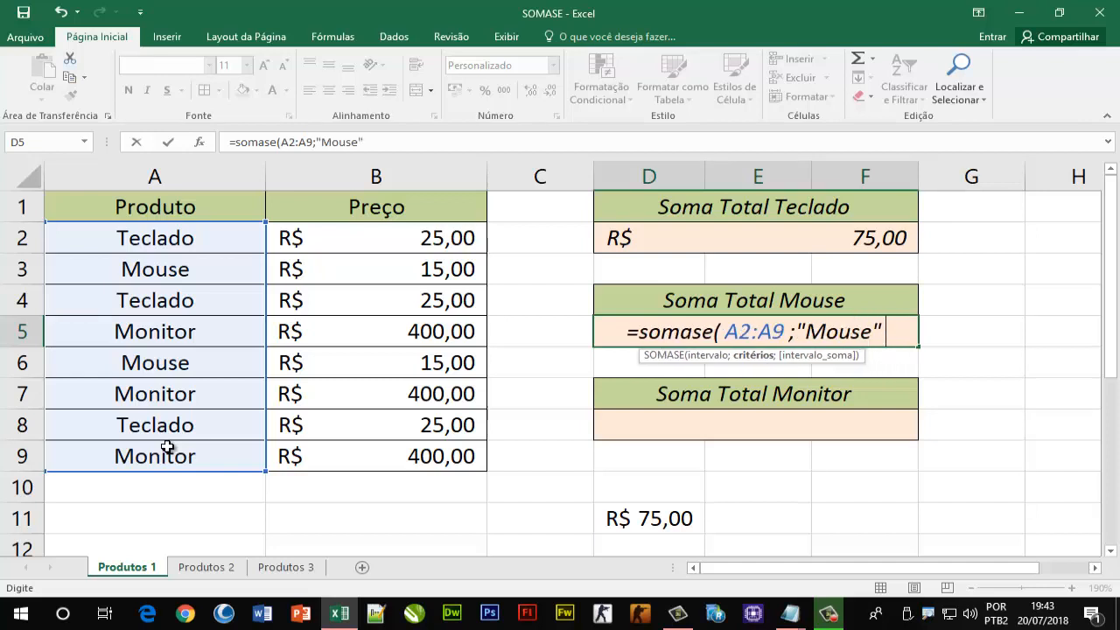
type(";")
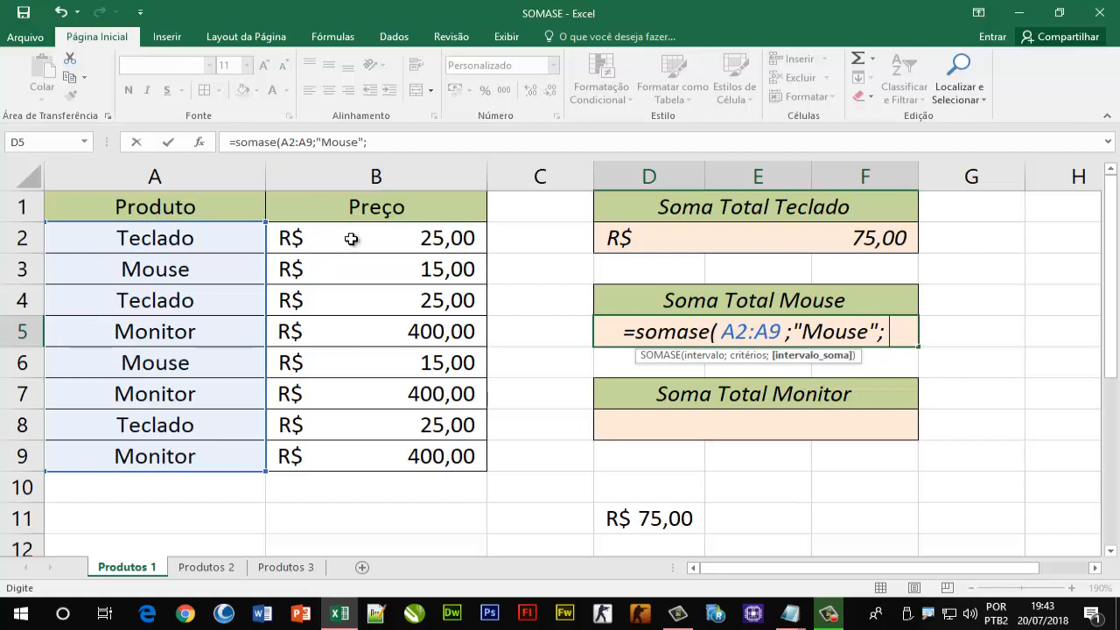
left_click_drag(354, 238, 370, 446)
type(")")
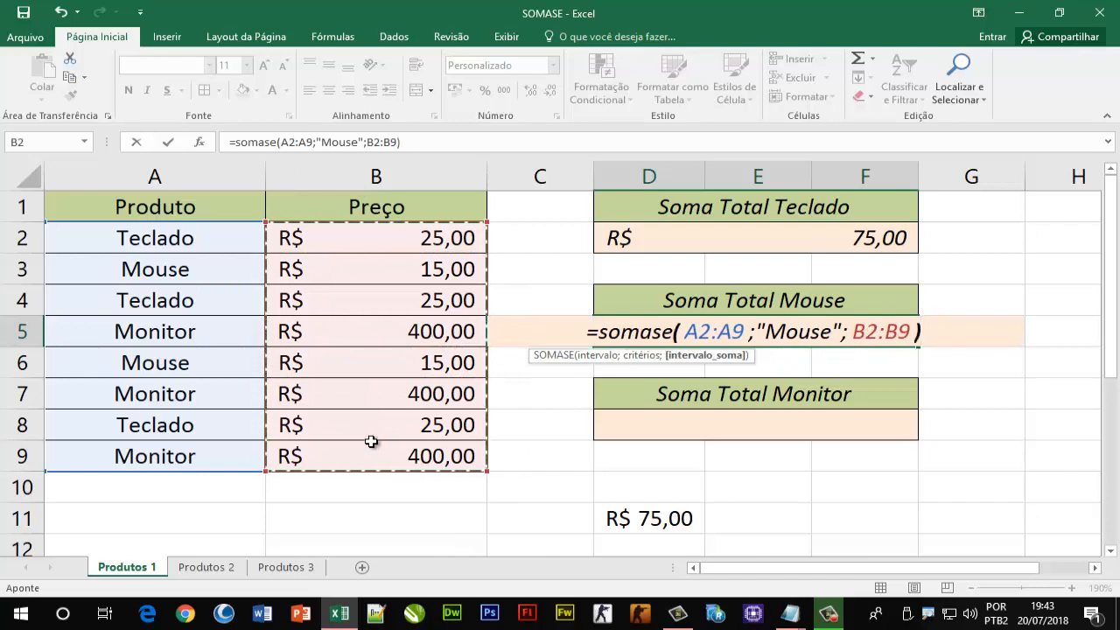
key("Return")
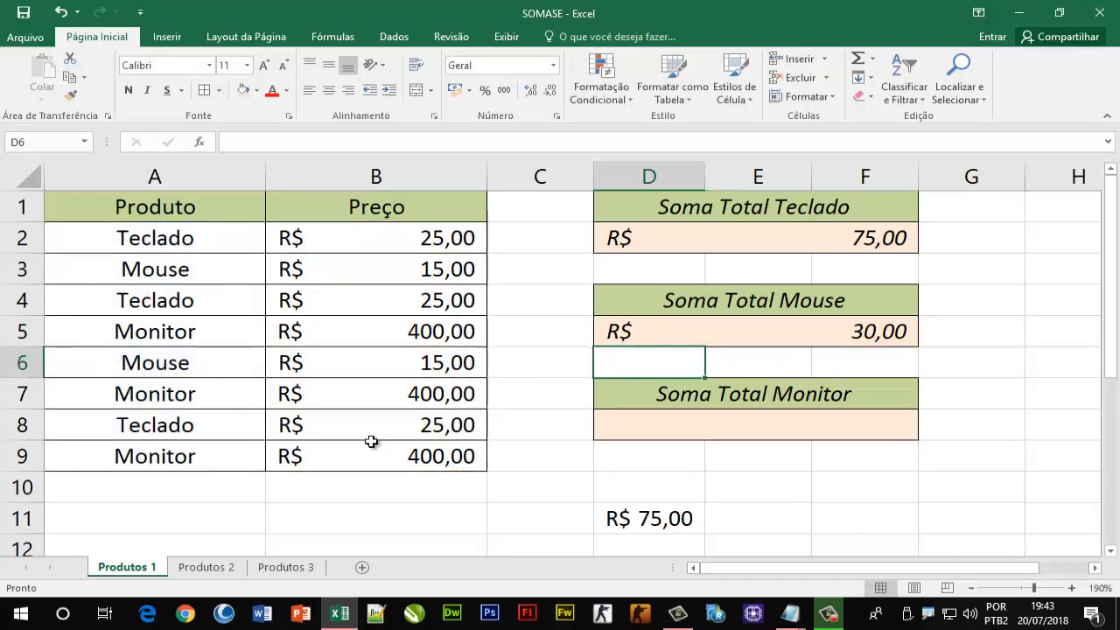
left_click(777, 337)
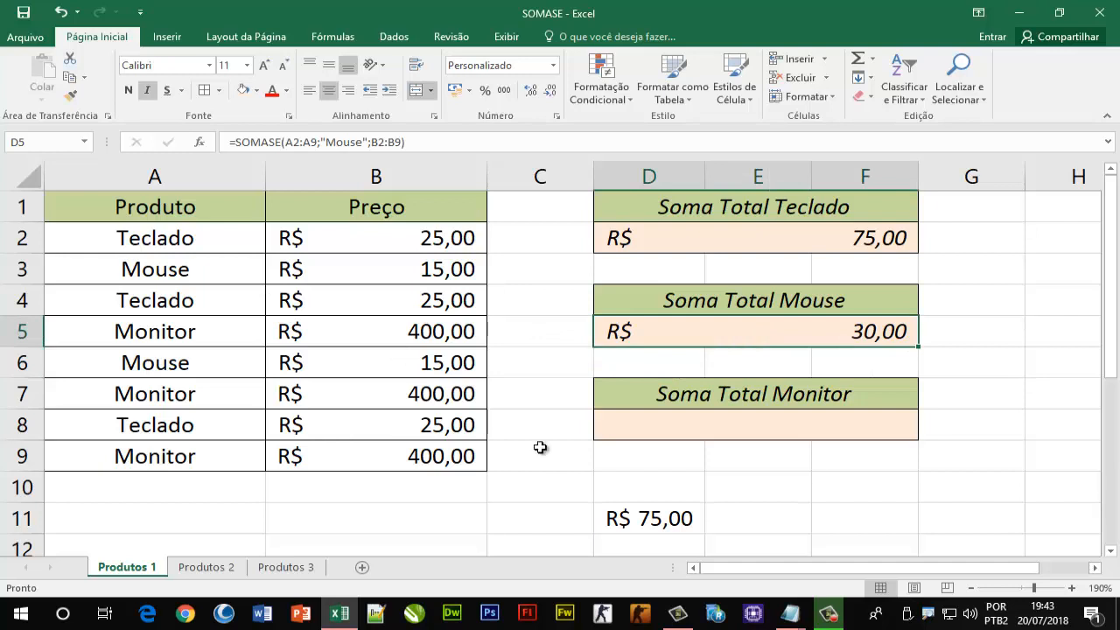
Step: Fill the Soma Total Monitor cell with a SOMASE formula using range A2:A9, criterion "Monitor" and sum range B2:B9
left_click(765, 427)
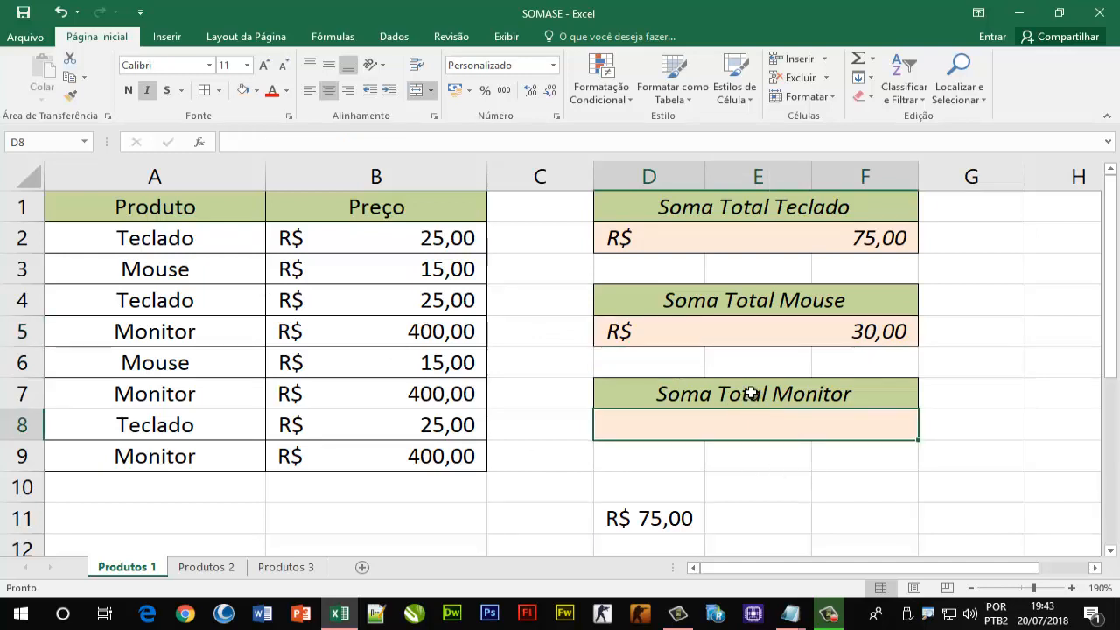
type("=")
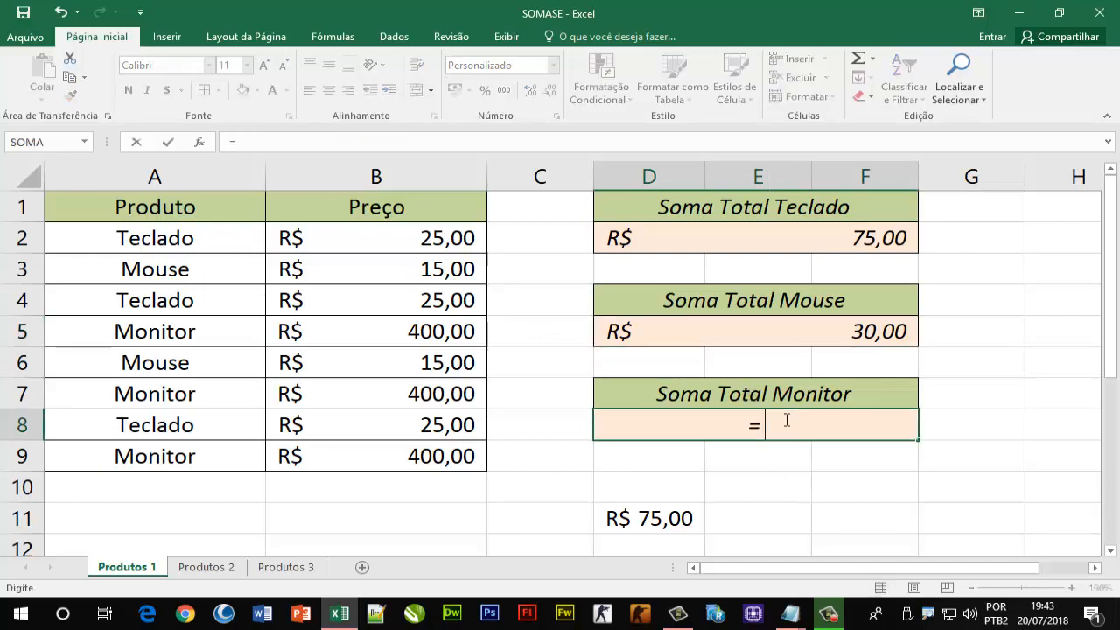
type("somase(")
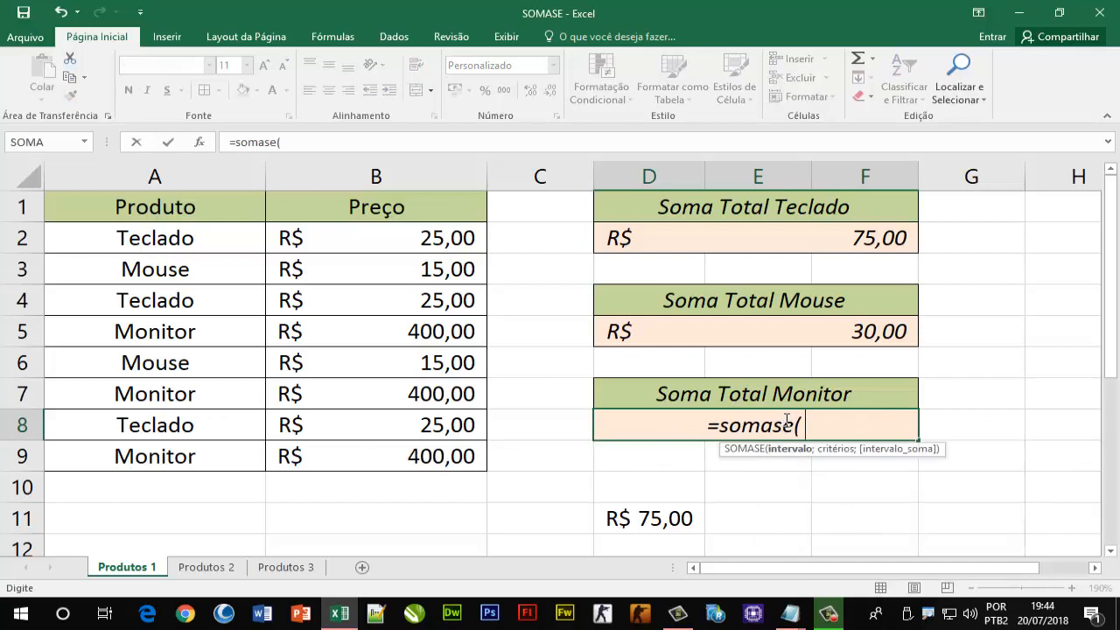
left_click_drag(191, 241, 189, 456)
type(";\"")
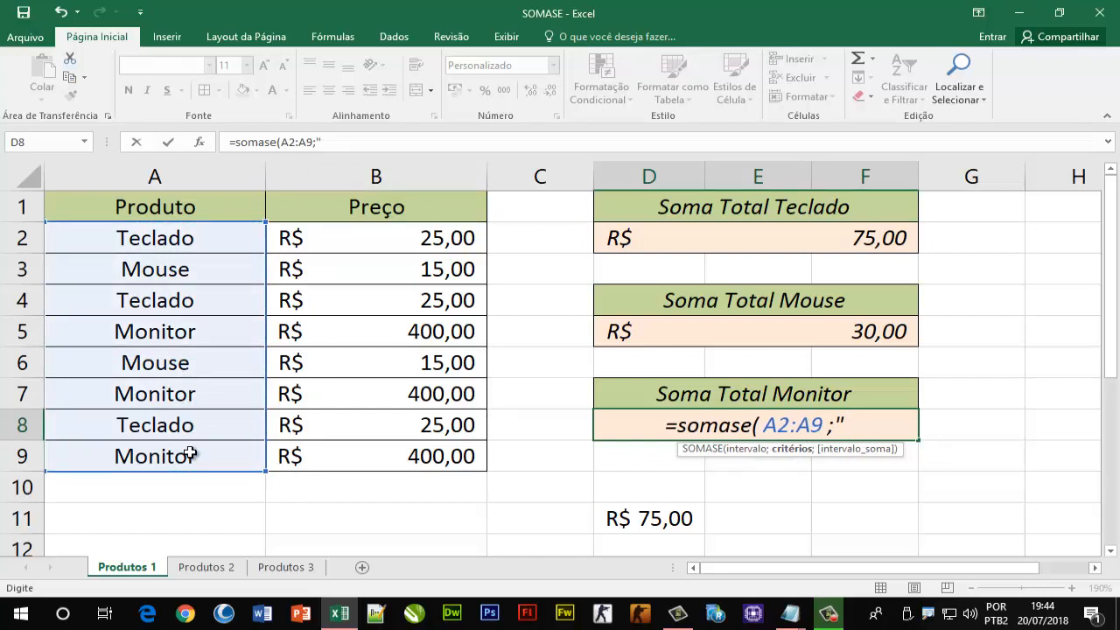
type("Monito")
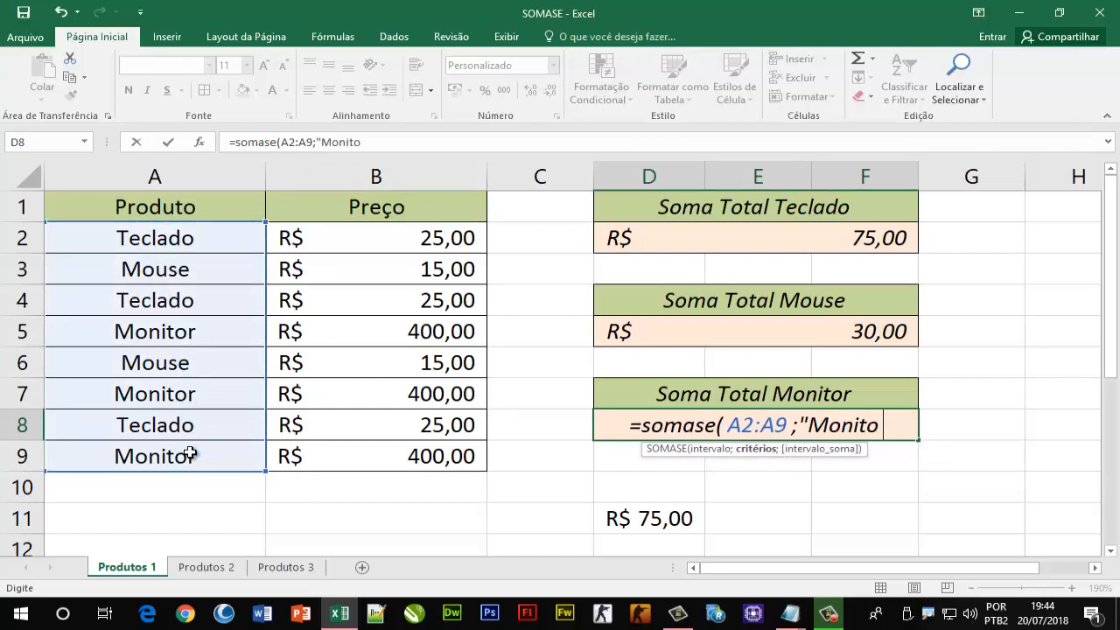
type("r\"")
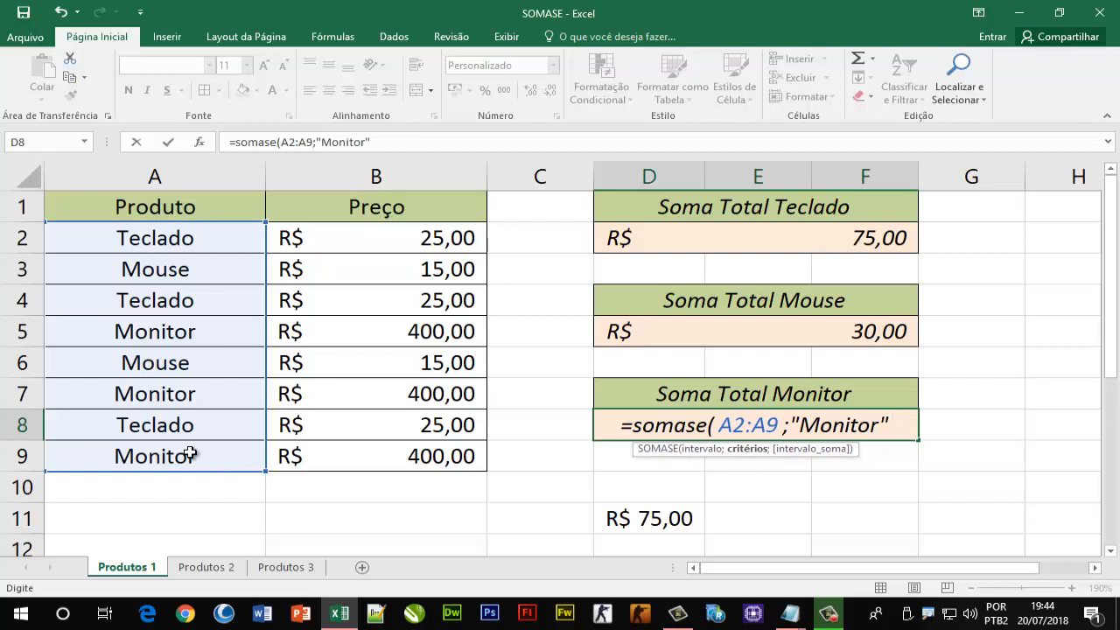
type(";")
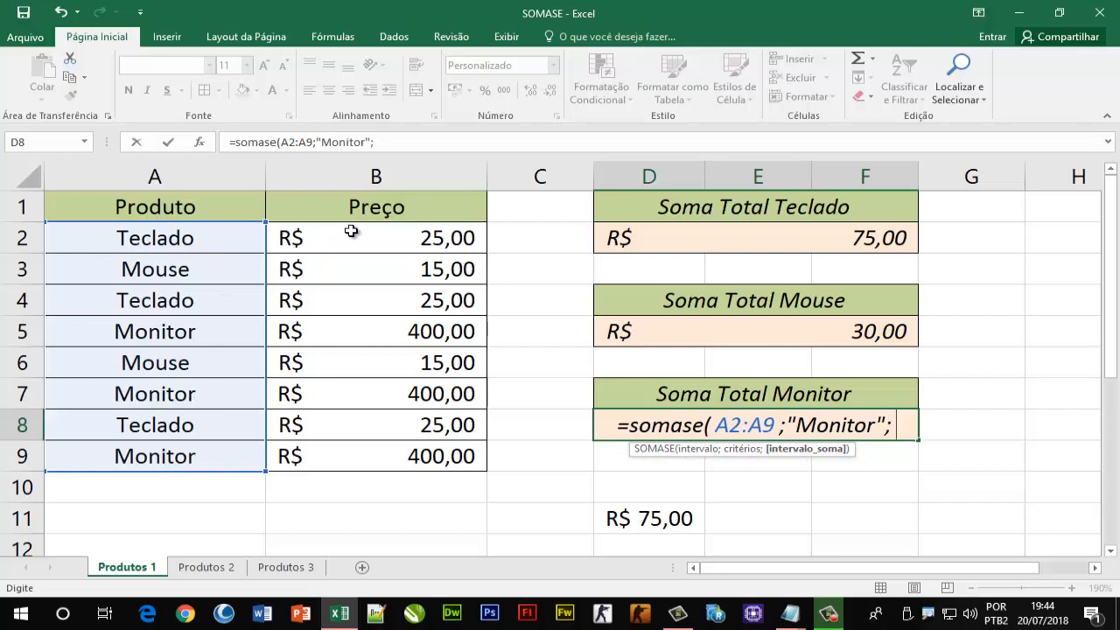
left_click_drag(351, 231, 380, 448)
type(")")
key("Return")
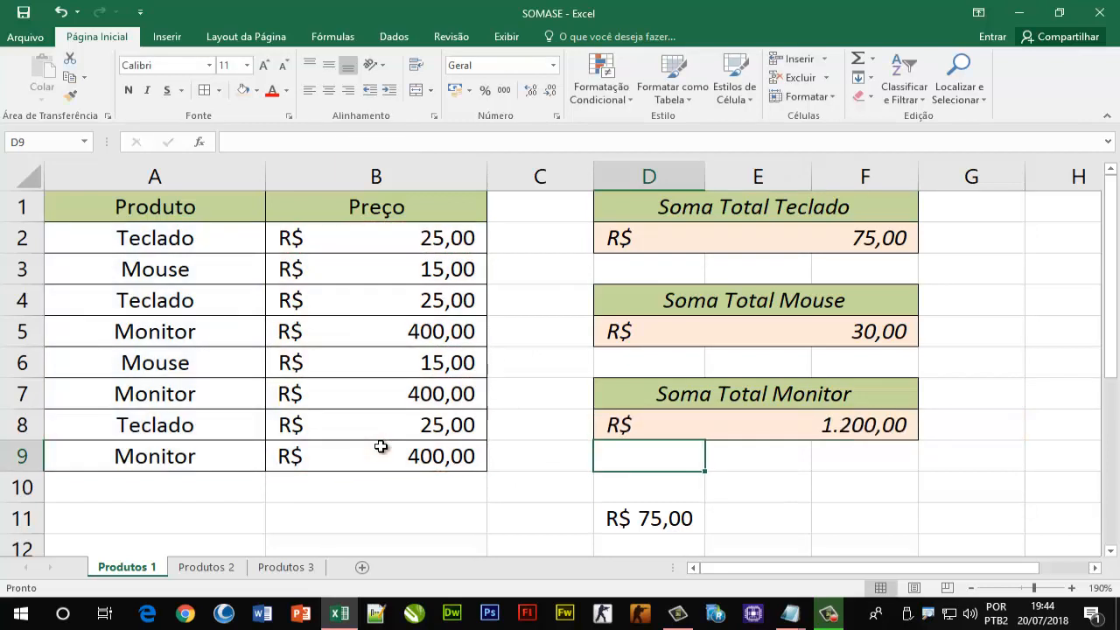
Step: Check the Soma Total Monitor formula against the Monitor entries in the Produto column without changing anything
left_click(662, 427)
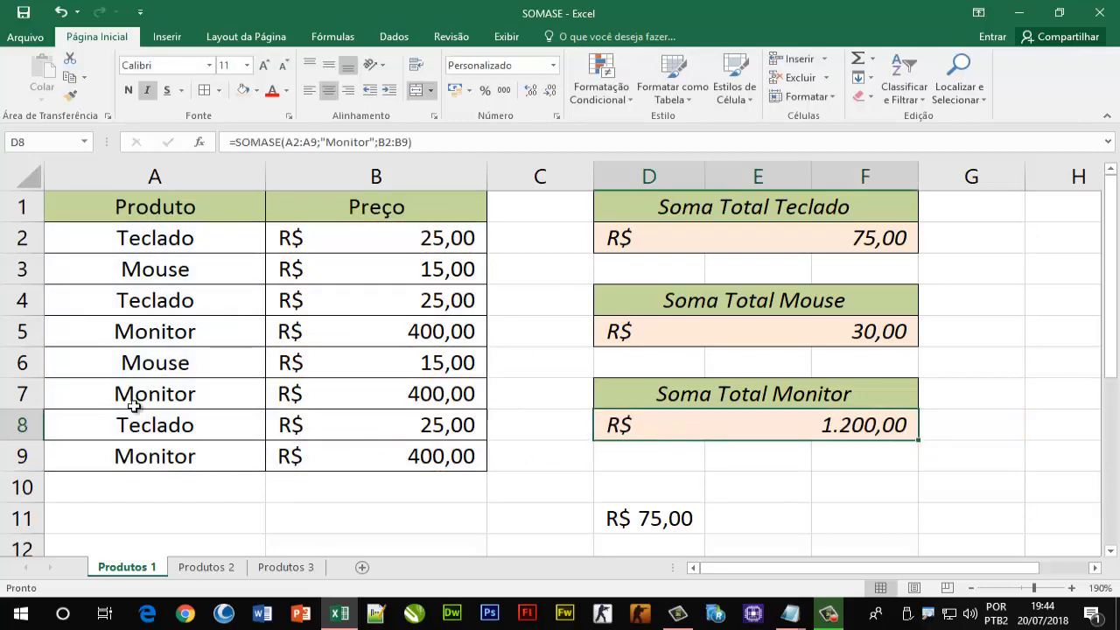
left_click(186, 331)
left_click(163, 393)
left_click(185, 459)
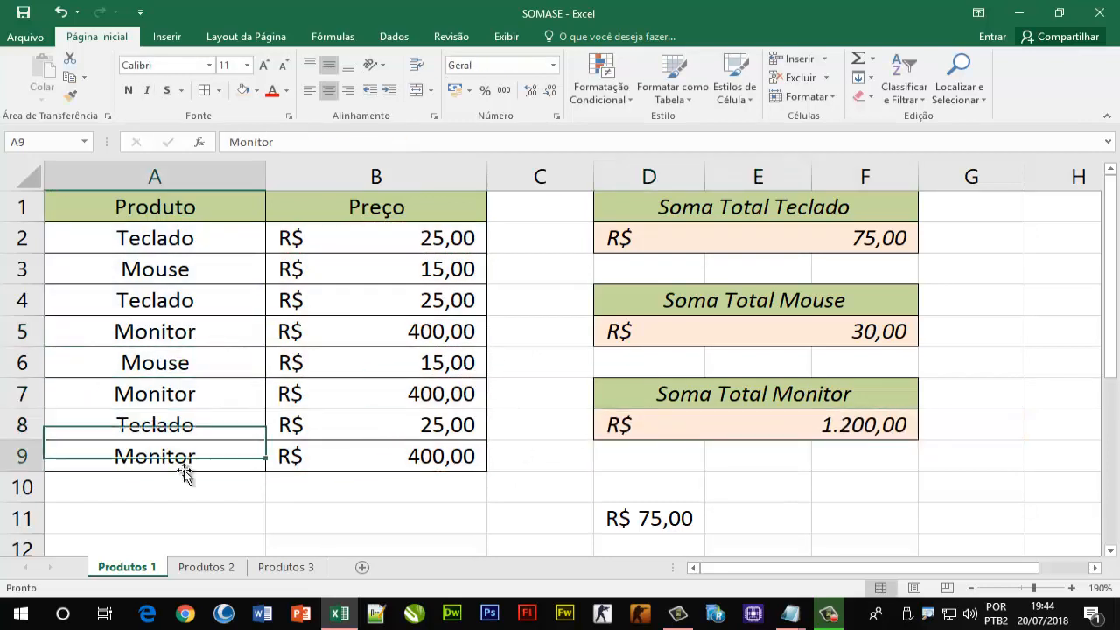
left_click(824, 429)
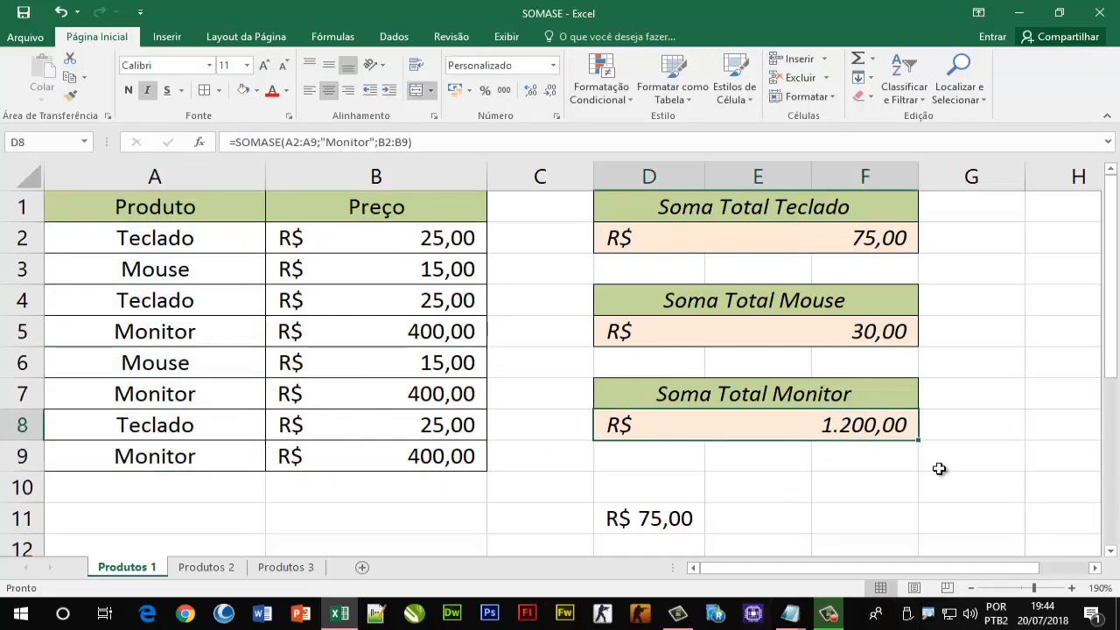
Step: Switch to the Produtos 2 sheet and read the exercise instructions in the black box, enlarging the view slightly
left_click(193, 569)
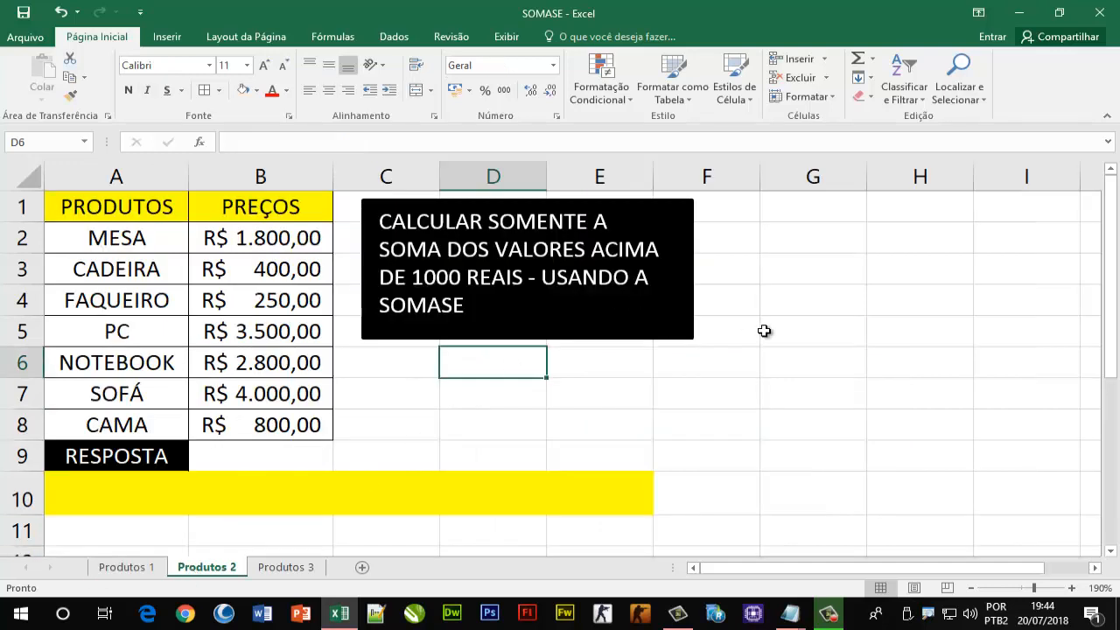
scroll(164, 306, "up", 1)
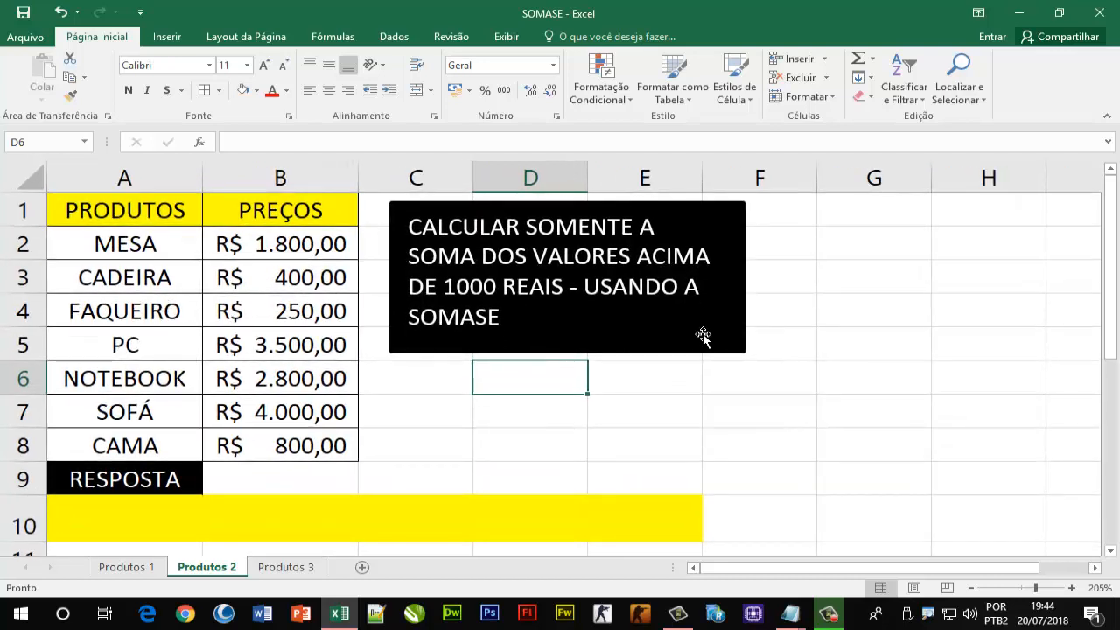
left_click(457, 209)
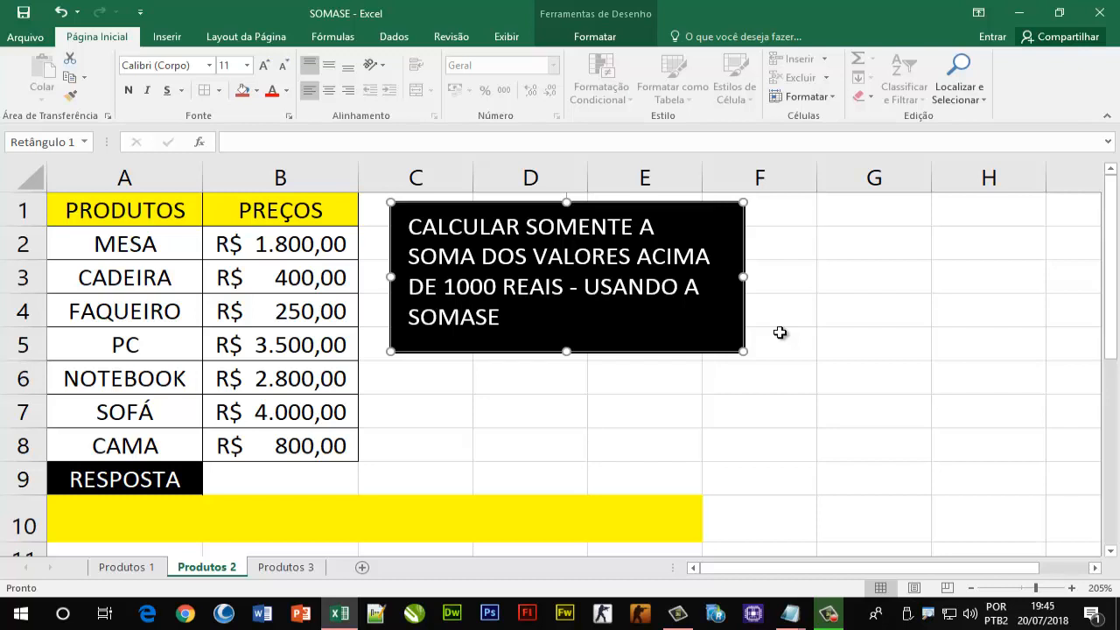
Step: Enter a SOMASE formula in the yellow answer cell A10 under RESPOSTA with range B2:B8 and criterion ">1000"
left_click(613, 515)
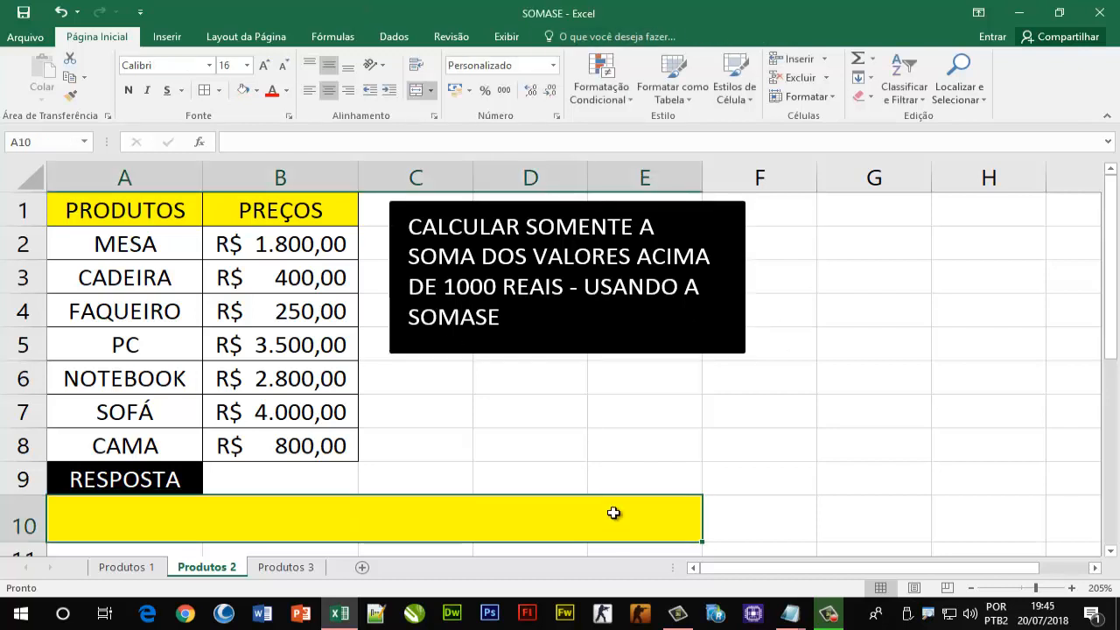
type("=")
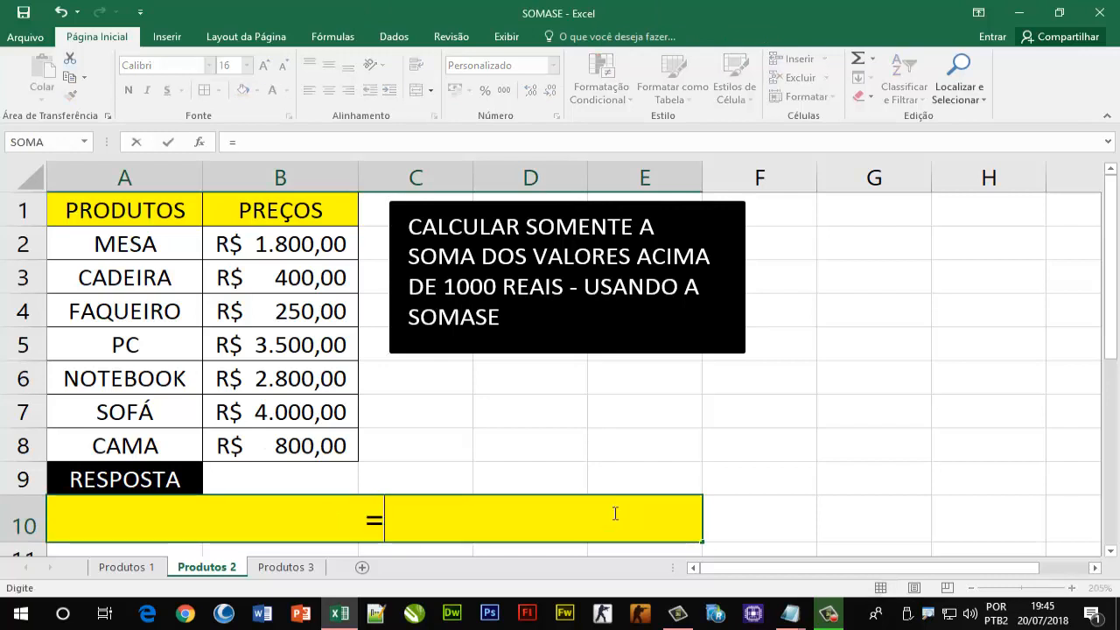
type("somase(")
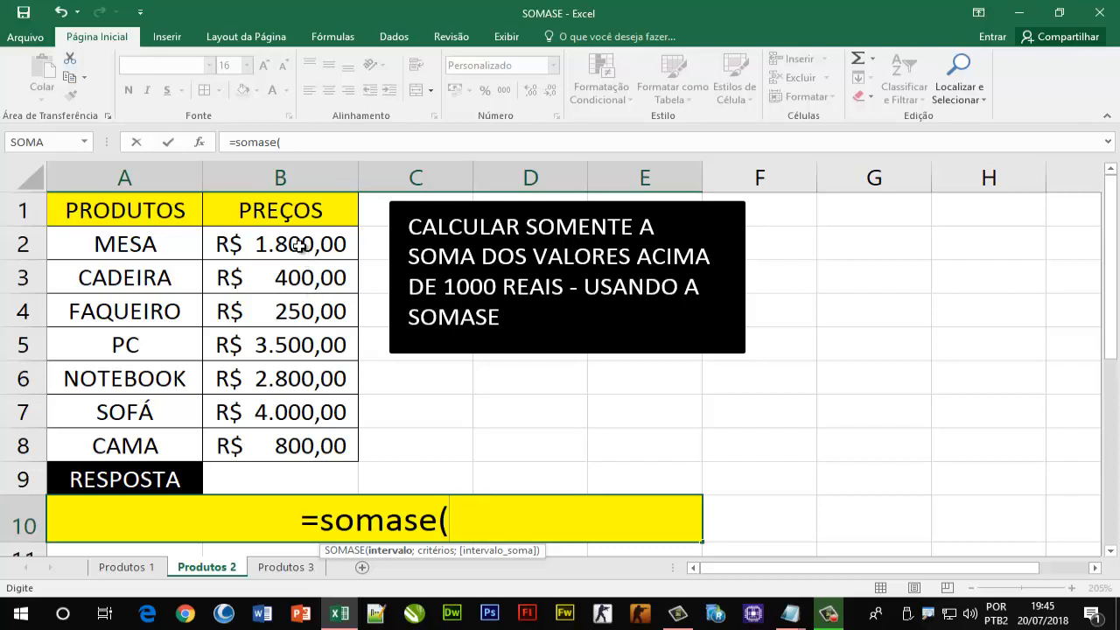
left_click_drag(280, 244, 295, 434)
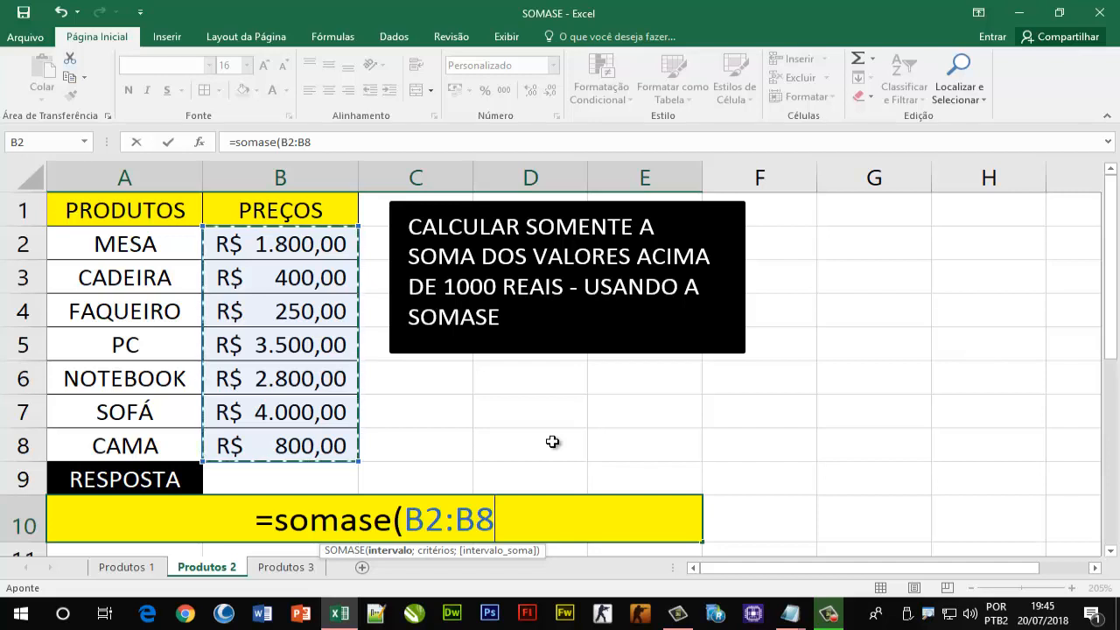
type(";\"")
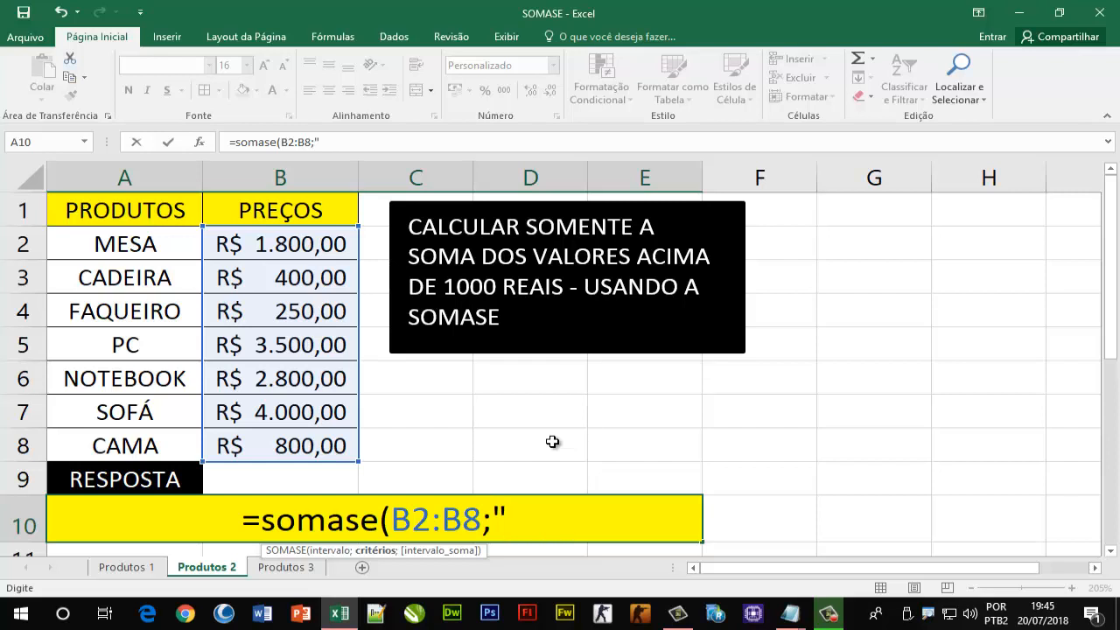
type(">")
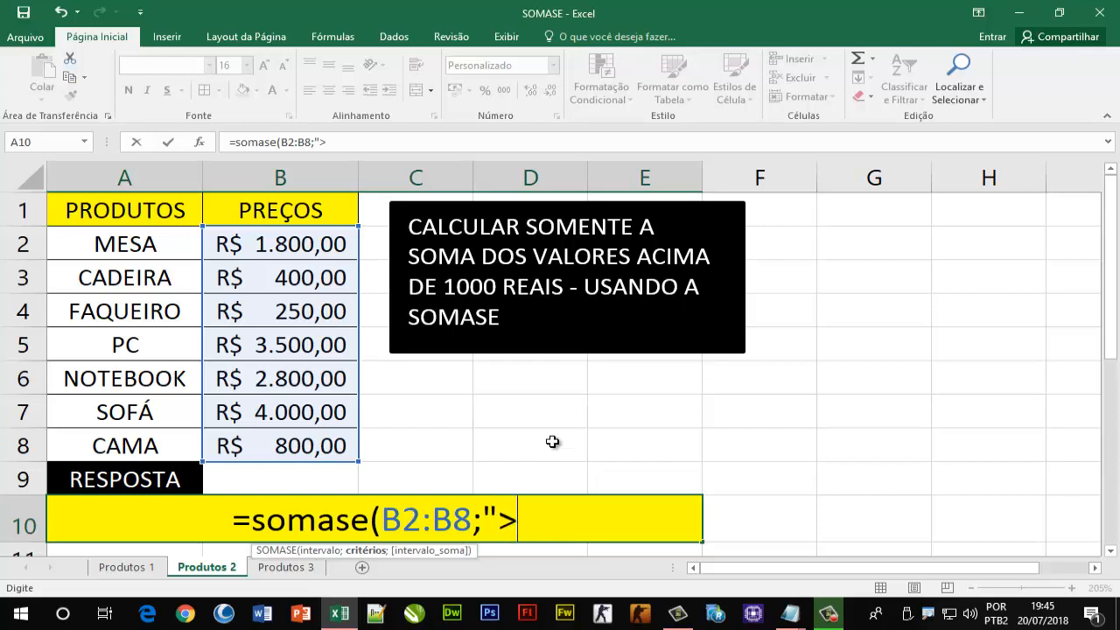
type("1000")
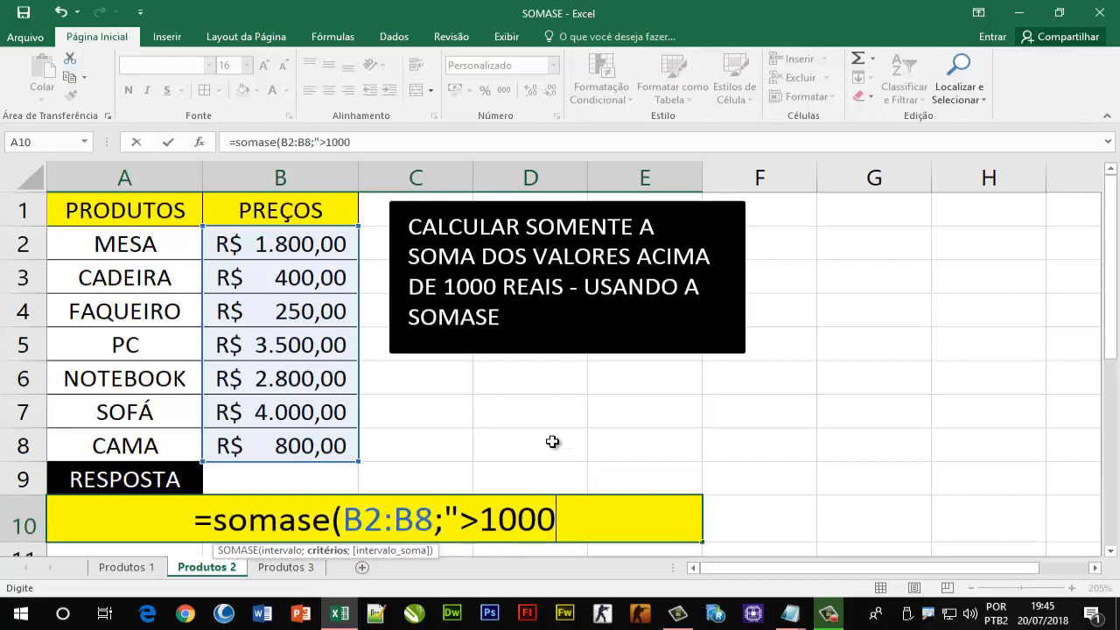
type("\"")
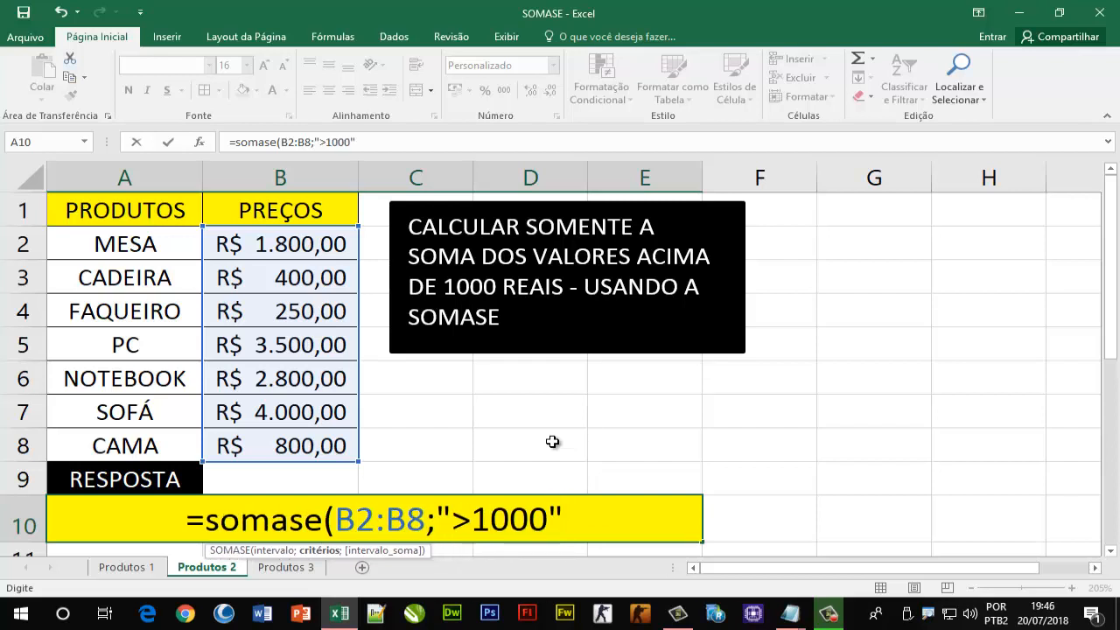
type(")")
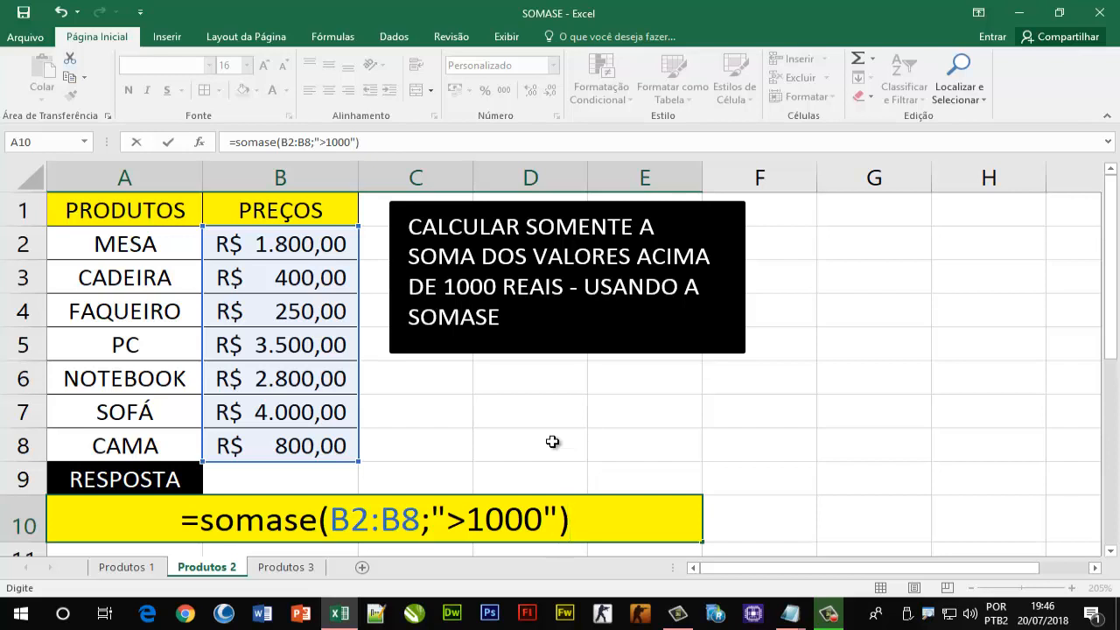
key("Return")
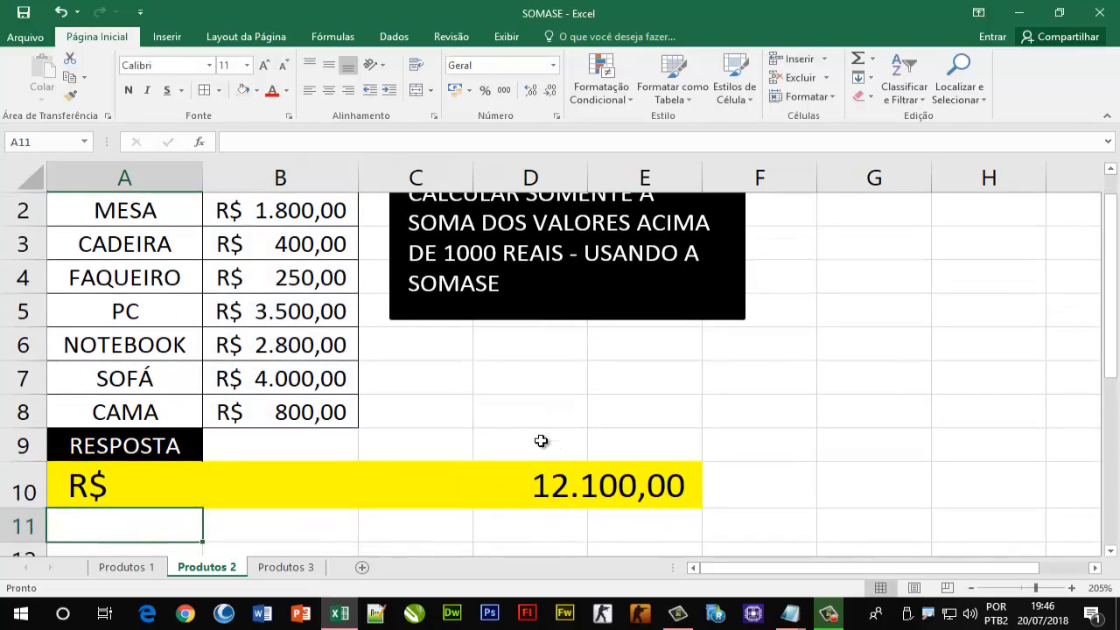
Step: Check the individual prices in the PREÇOS column against the SOMASE formula in the yellow RESPOSTA cell without changing anything
scroll(541, 435, "up", 1)
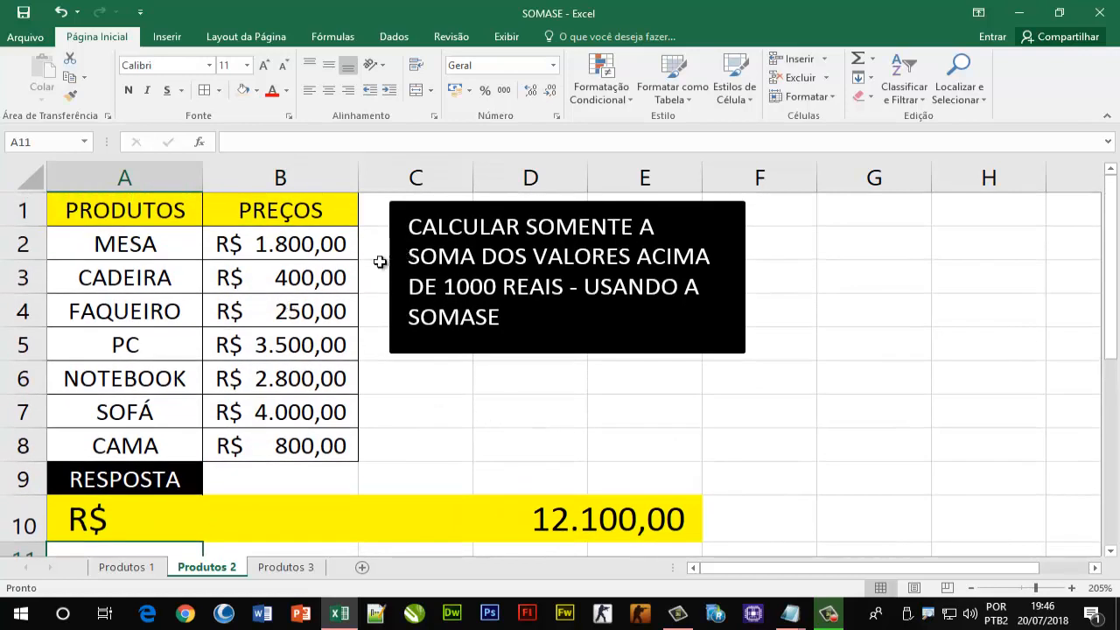
left_click(304, 246)
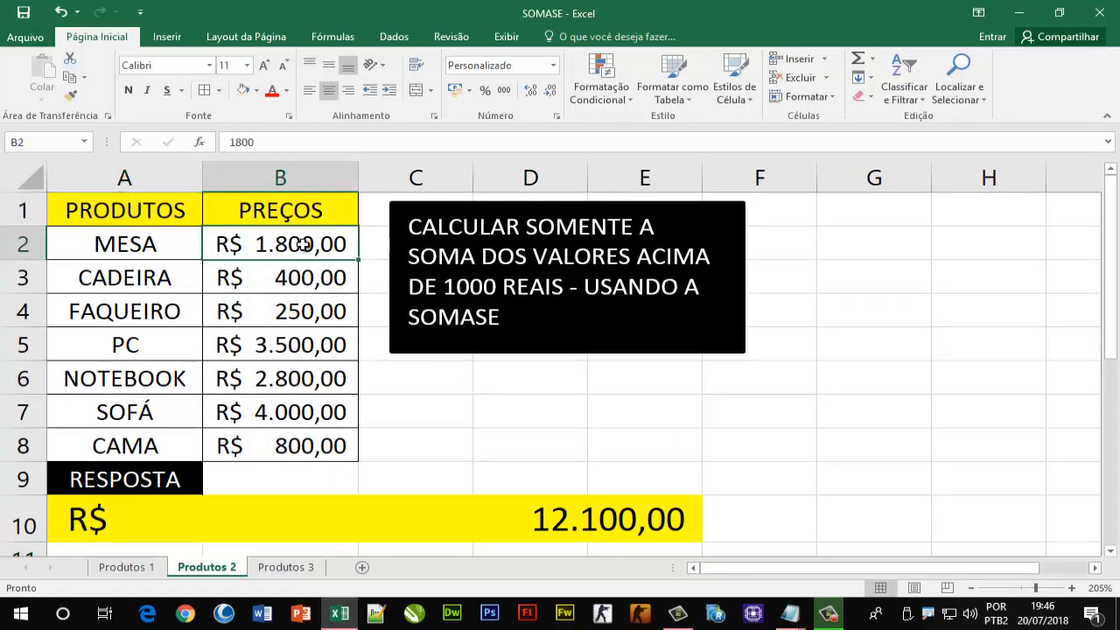
left_click(320, 340)
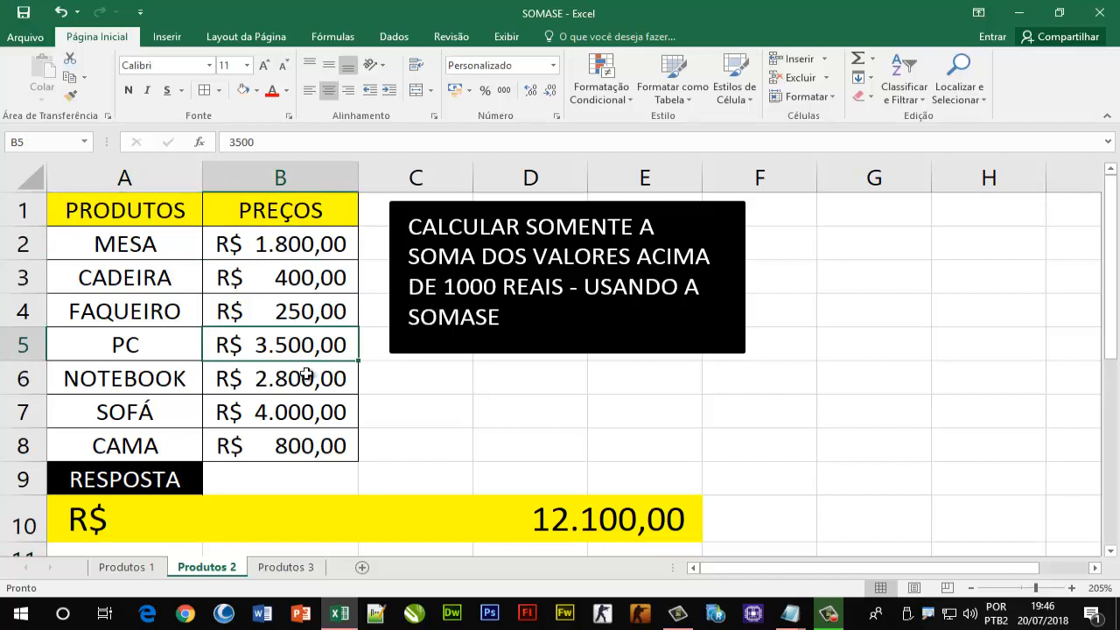
left_click(301, 375)
left_click(292, 409)
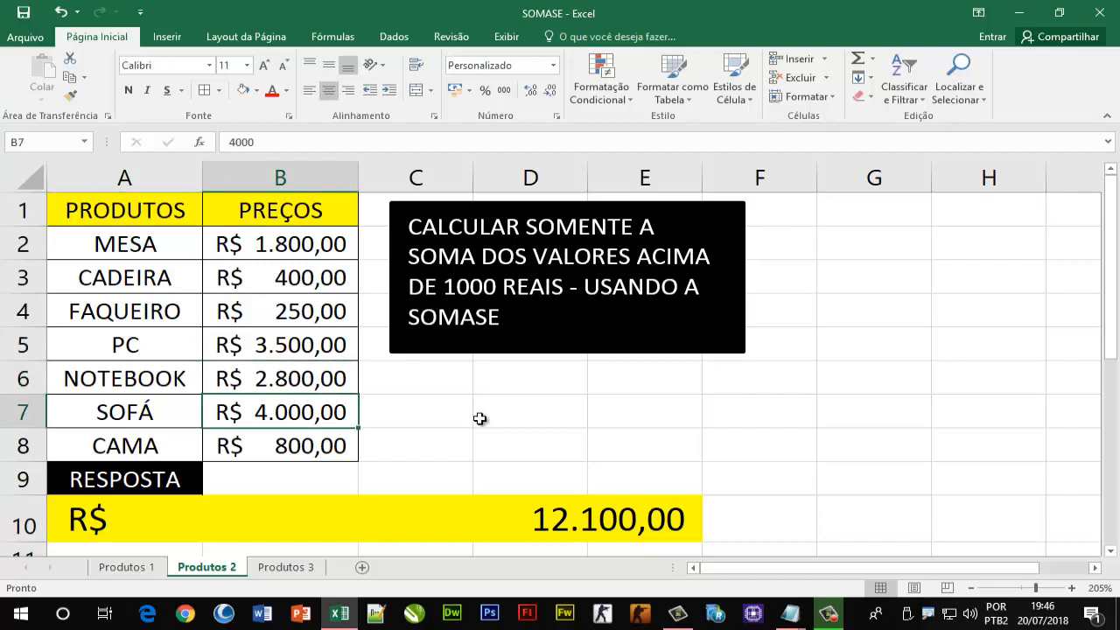
left_click(291, 444)
left_click(303, 312)
left_click(311, 279)
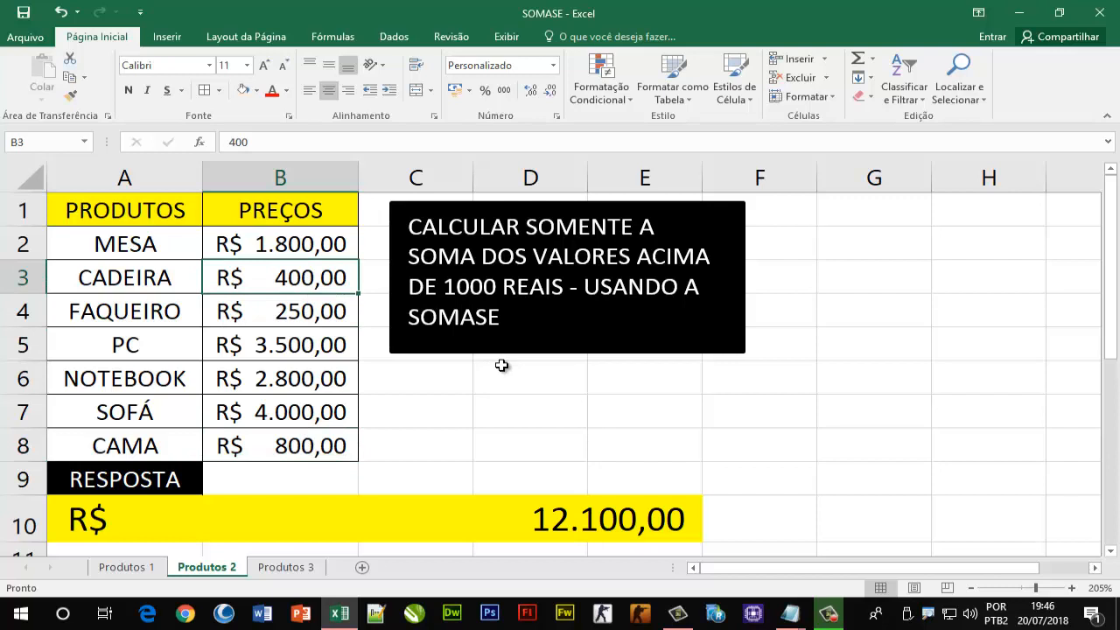
double_click(604, 523)
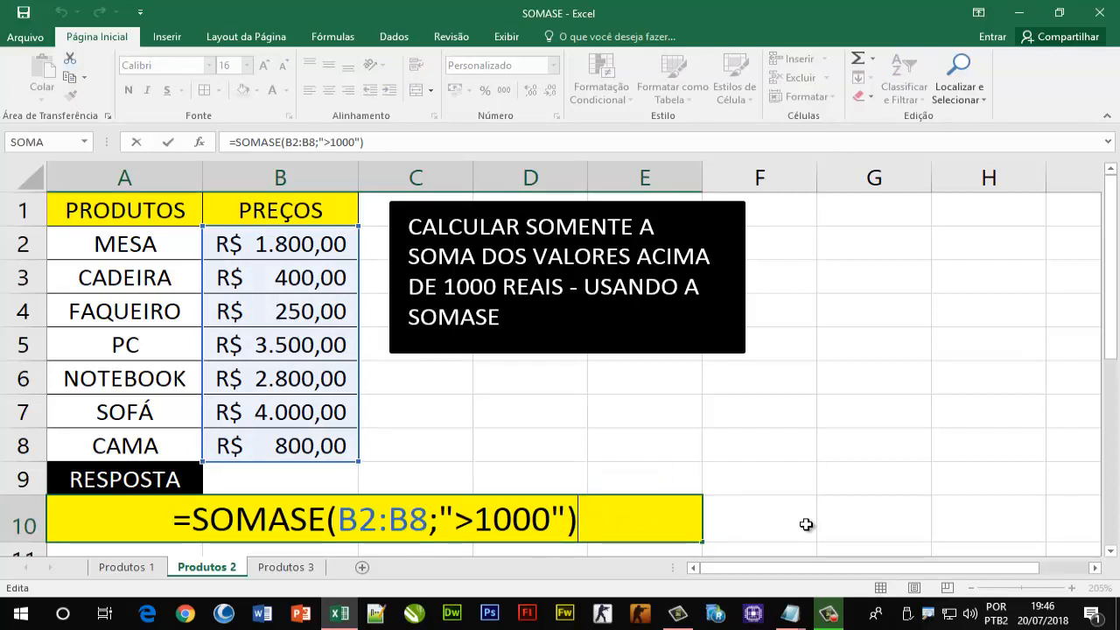
key("Return")
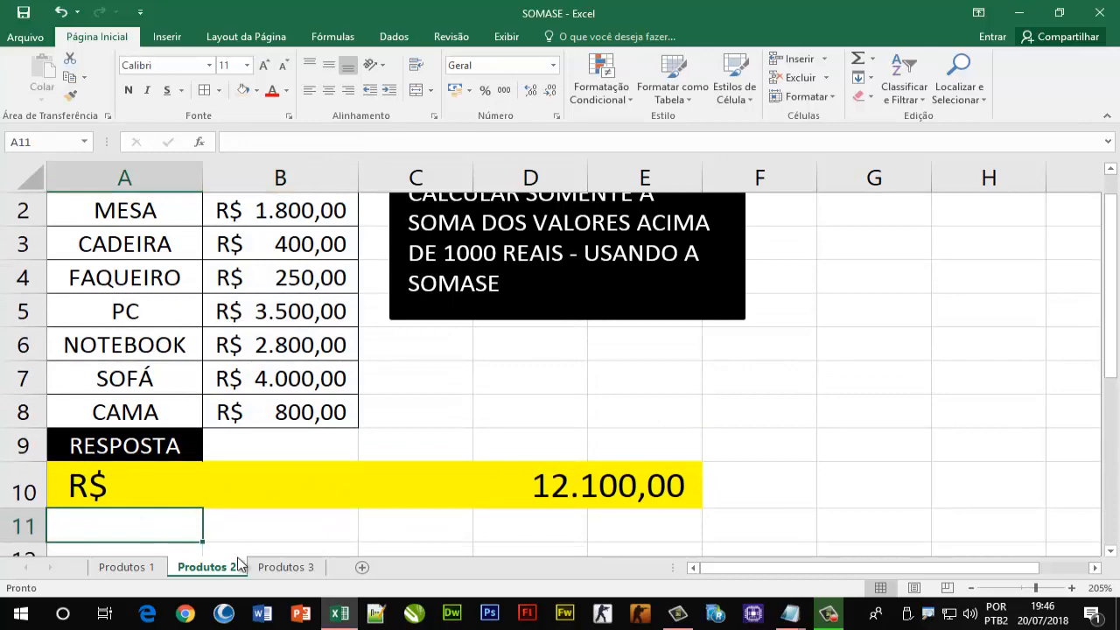
Step: Switch to the Produtos 3 sheet and review the product table and the yellow answer rows below it
left_click(280, 567)
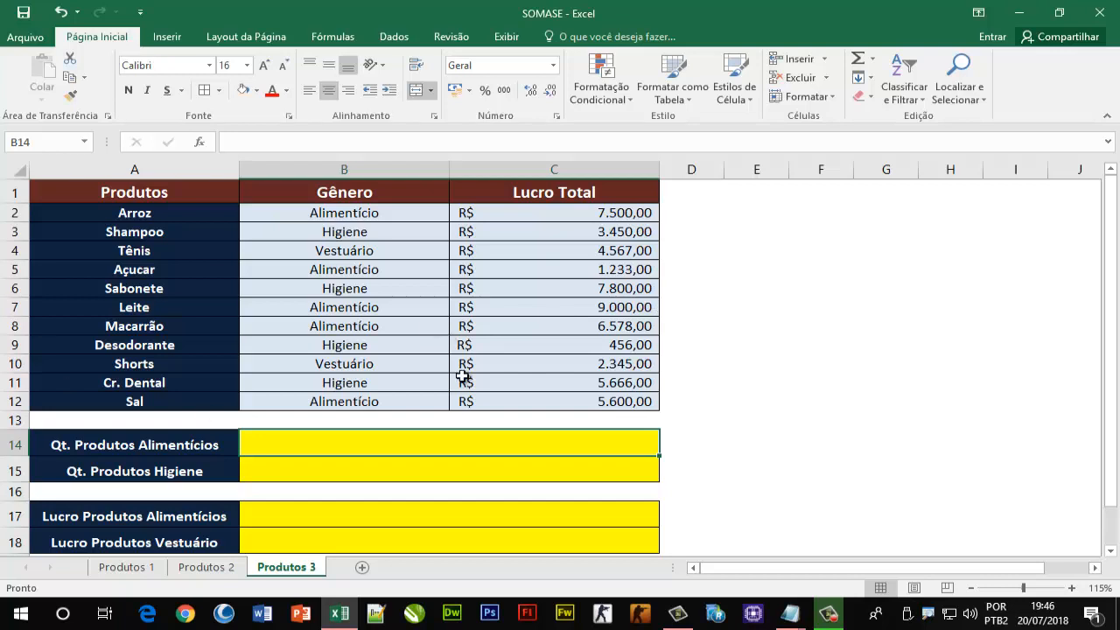
scroll(462, 377, "down", 1)
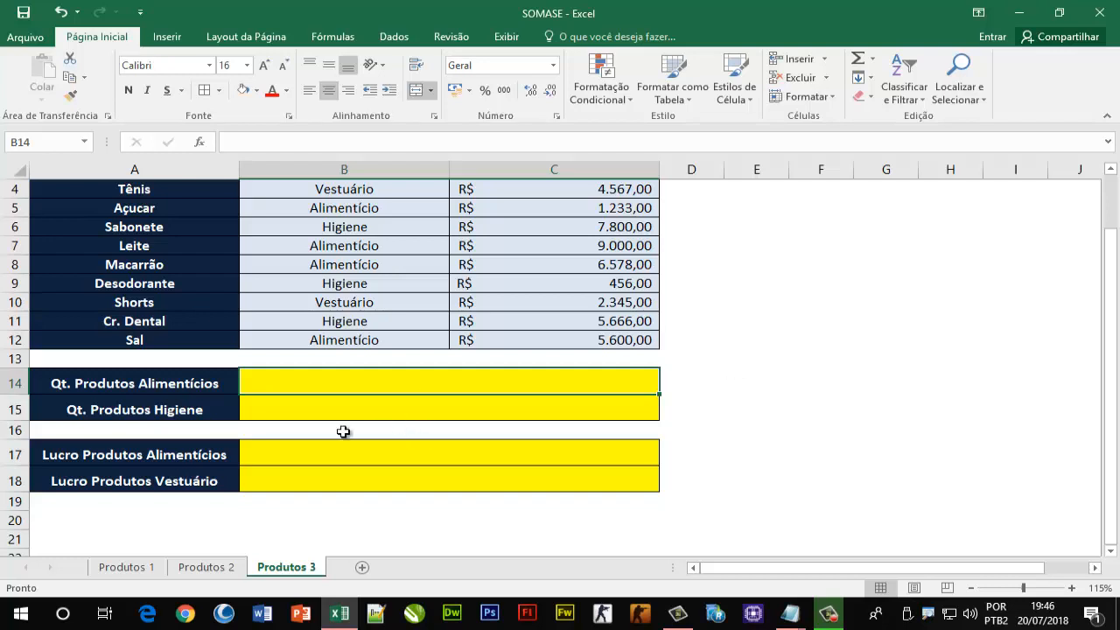
scroll(312, 420, "up", 1)
left_click(81, 446)
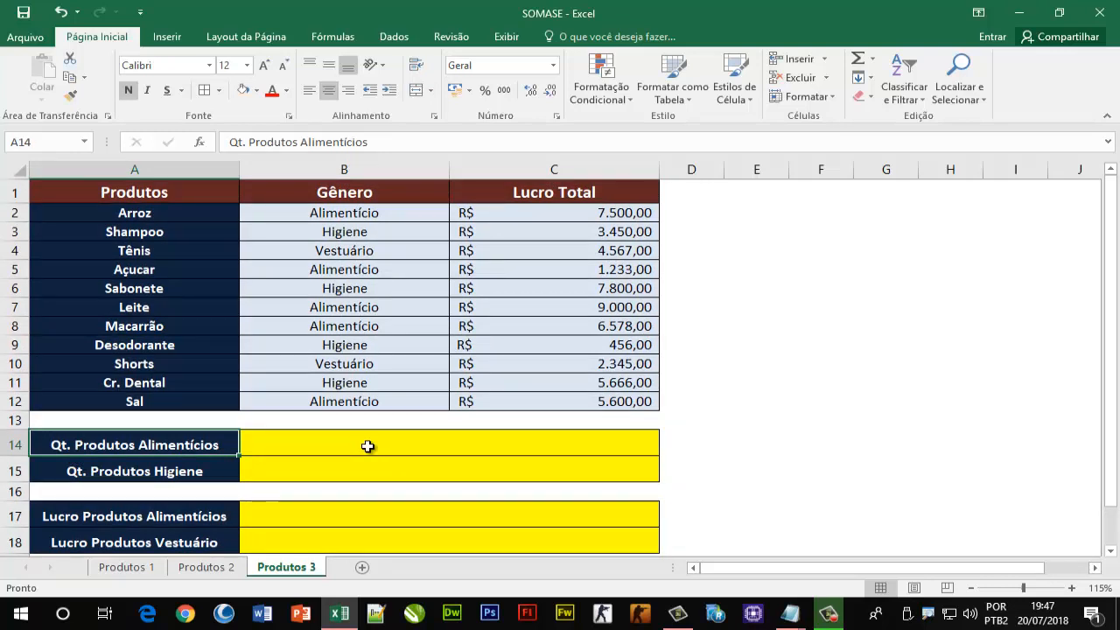
Step: Fill the Qt. Produtos Alimentícios cell with a CONT.SE formula using range B2:B12 and criterion "alimentício"
left_click(529, 444)
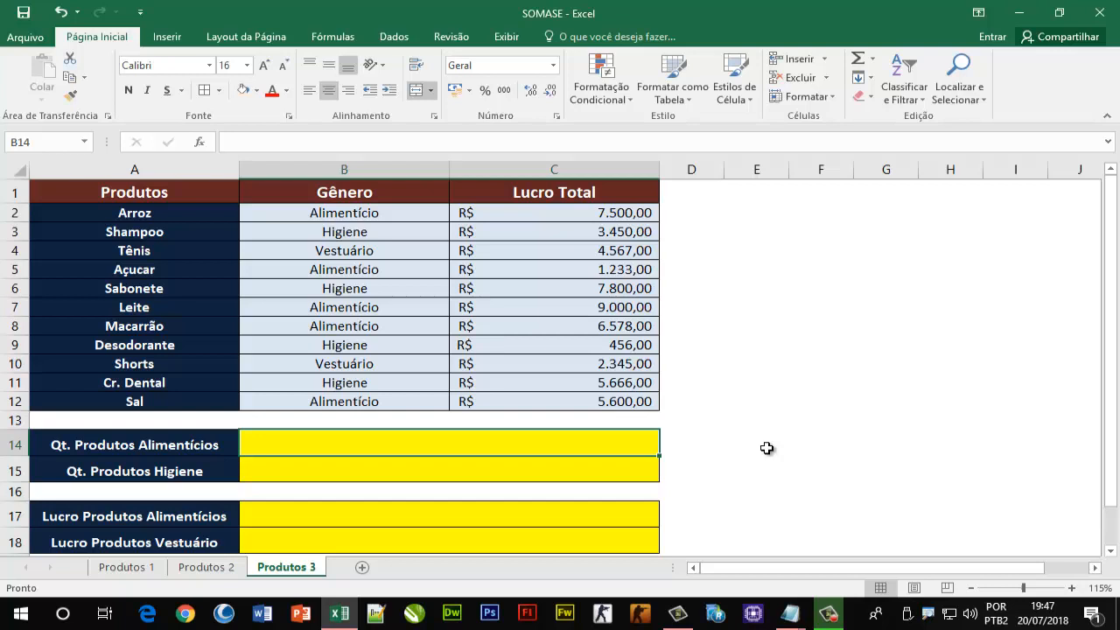
type("=c")
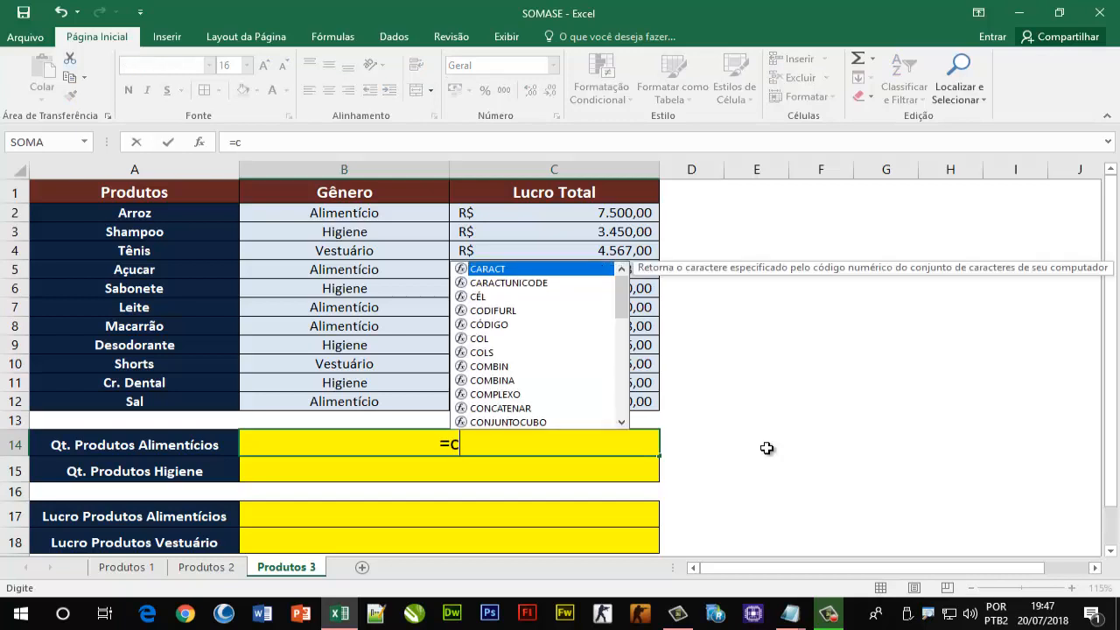
type("nt.se")
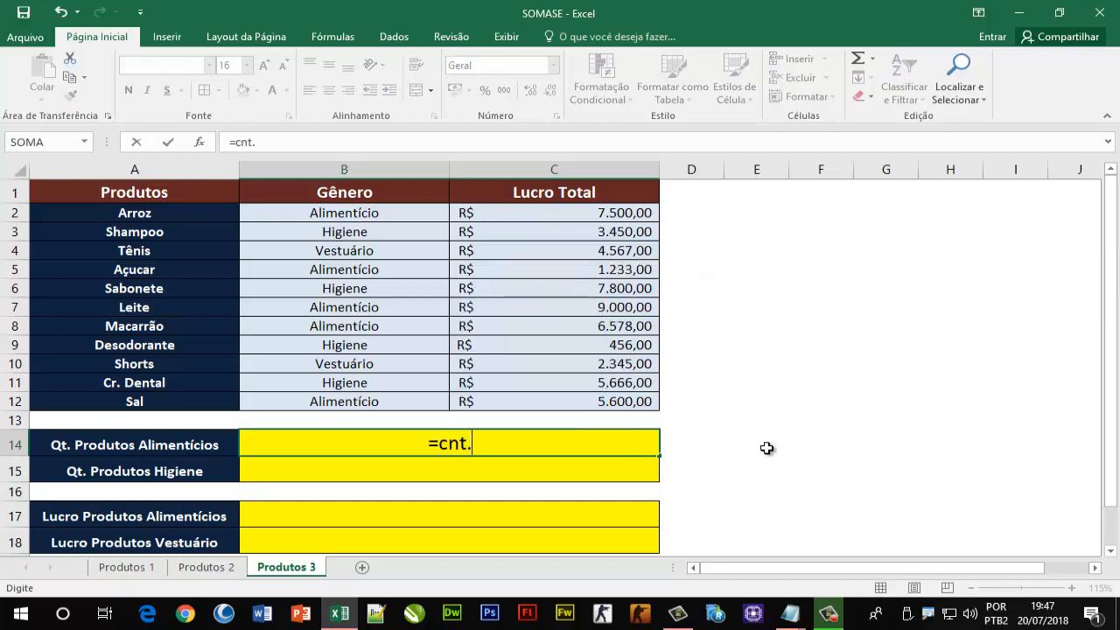
key("BackSpace")
key("BackSpace")
key("BackSpace")
key("BackSpace")
key("BackSpace")
type("on")
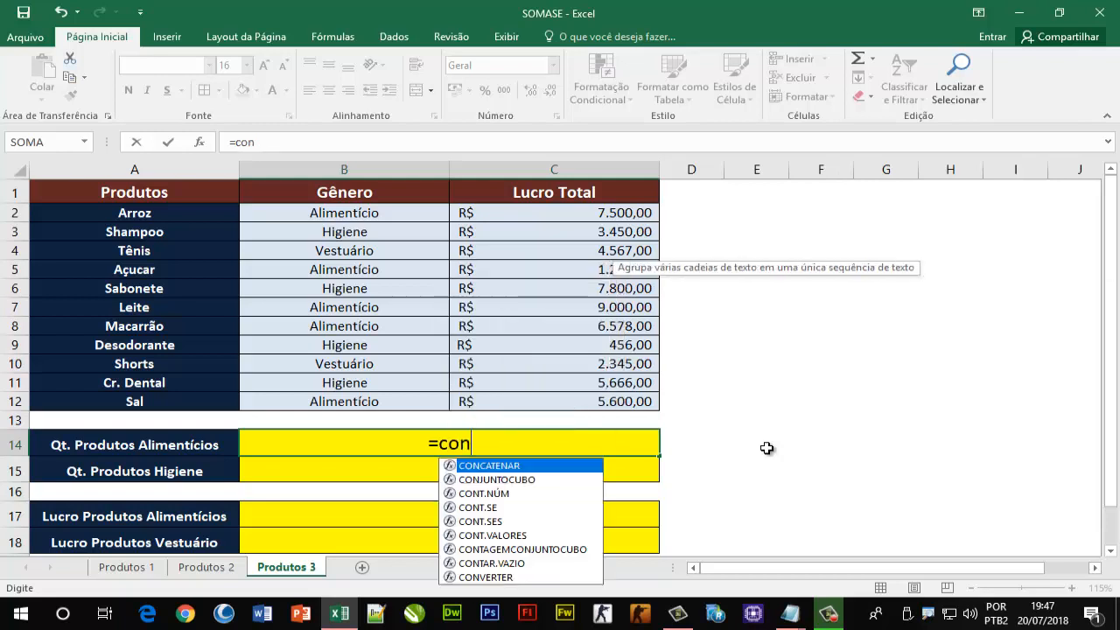
type("t.se")
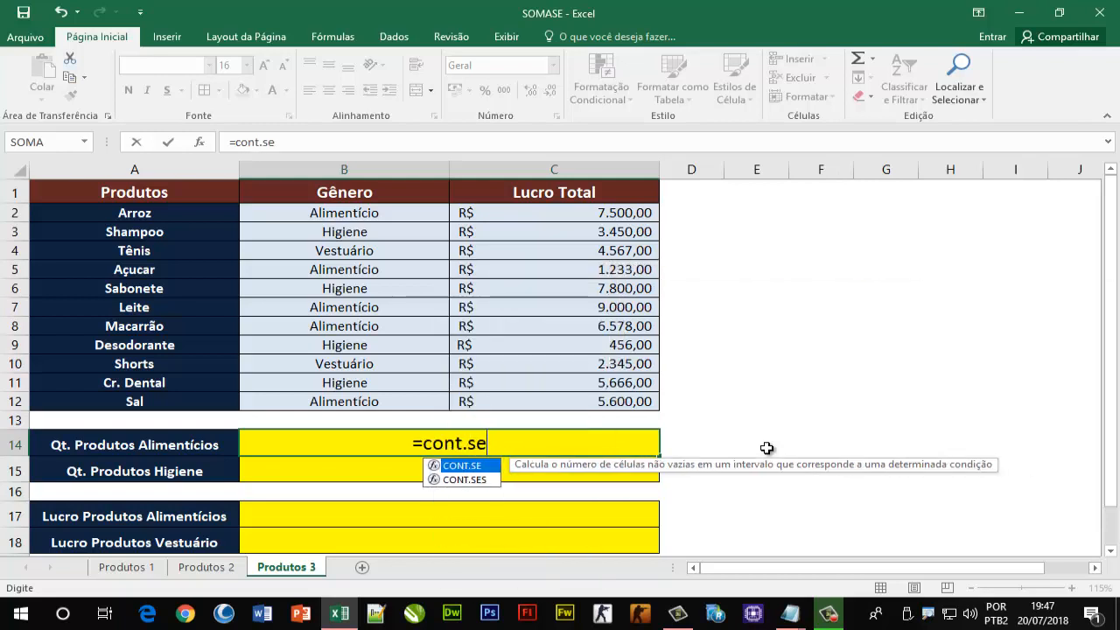
type("(")
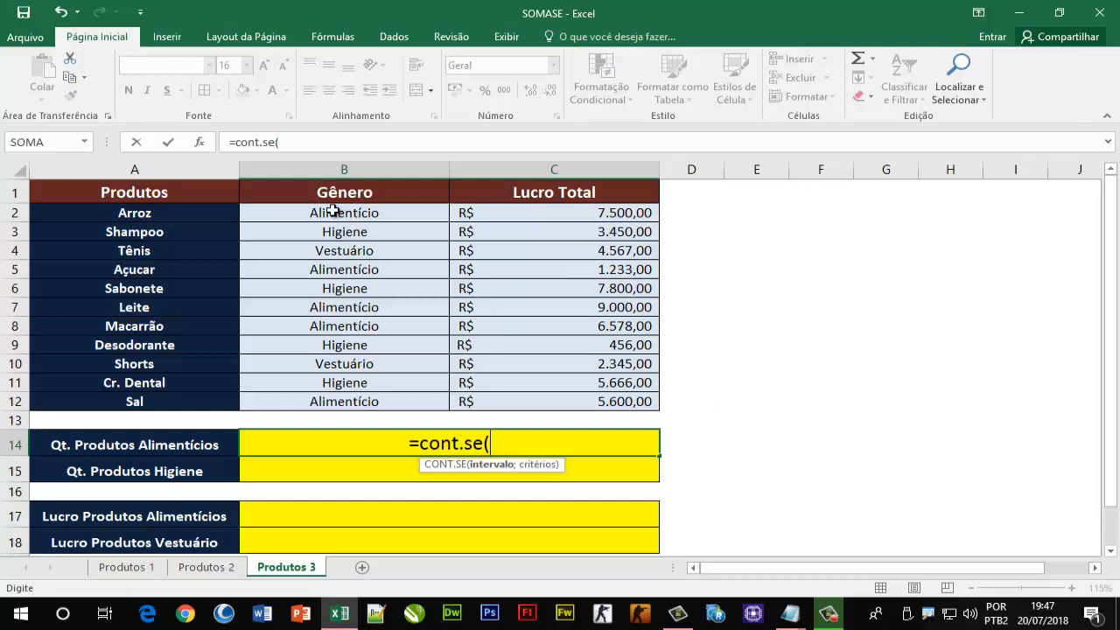
left_click_drag(333, 210, 366, 401)
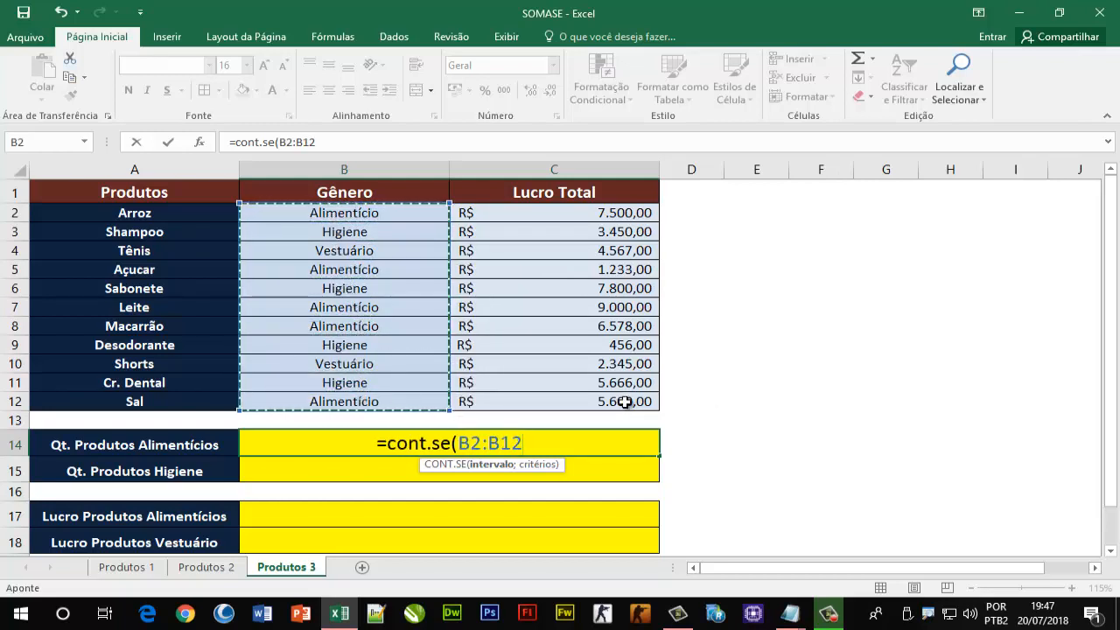
type(";\"")
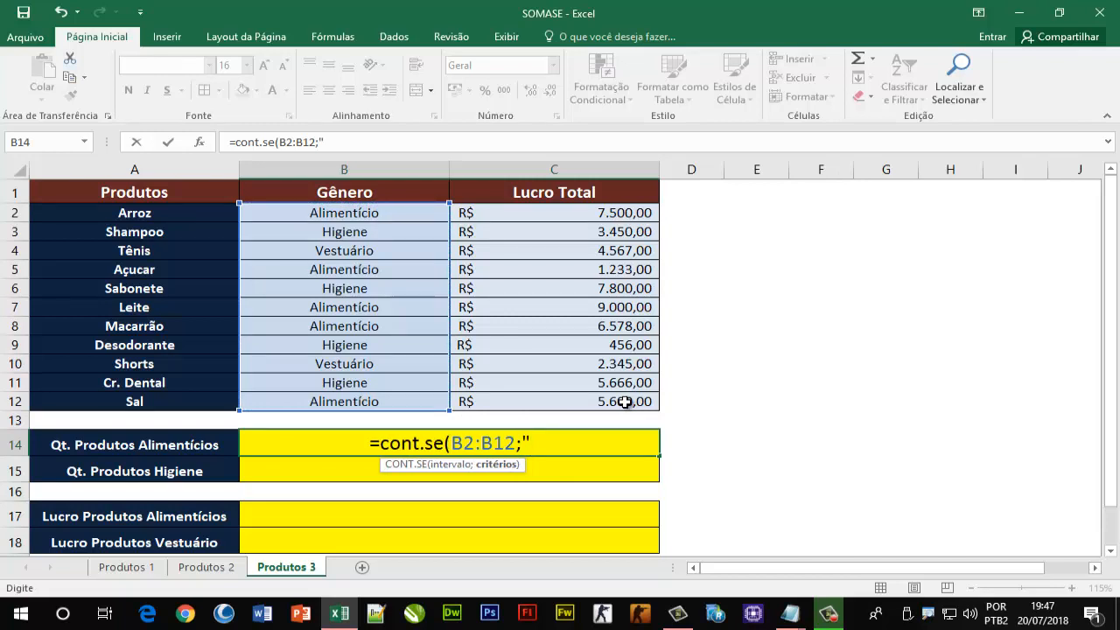
type("al")
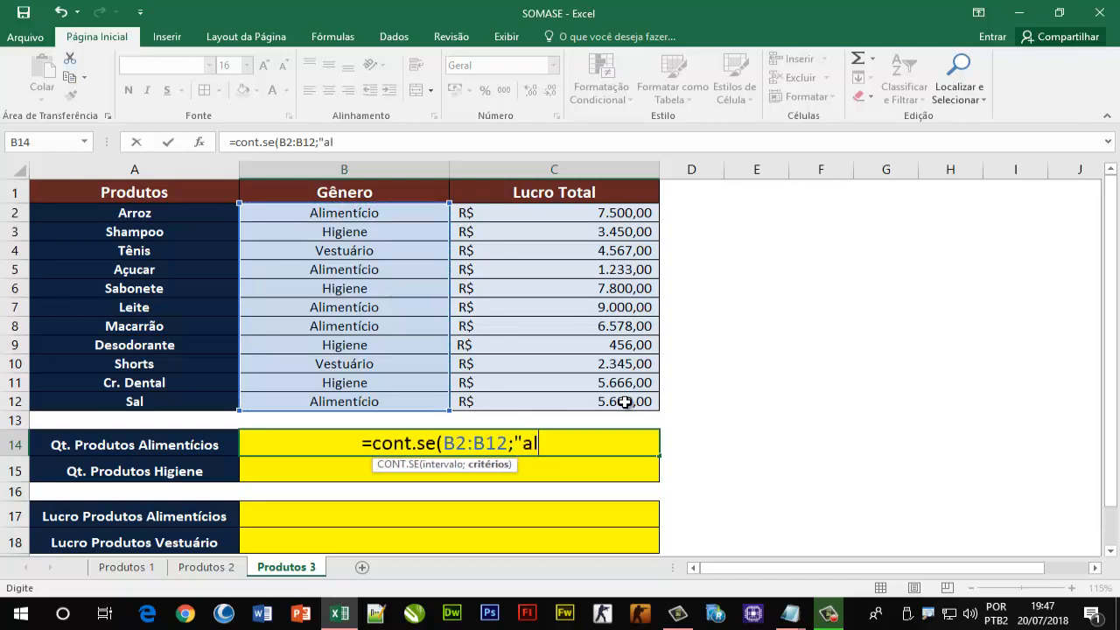
type("imentício\"")
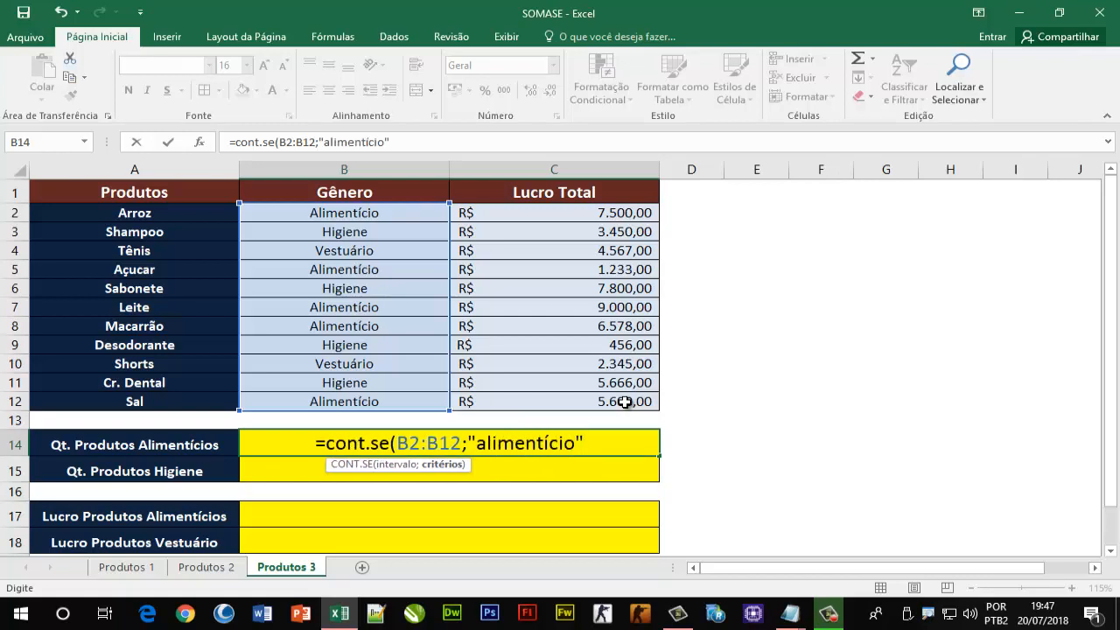
type(")")
key("Return")
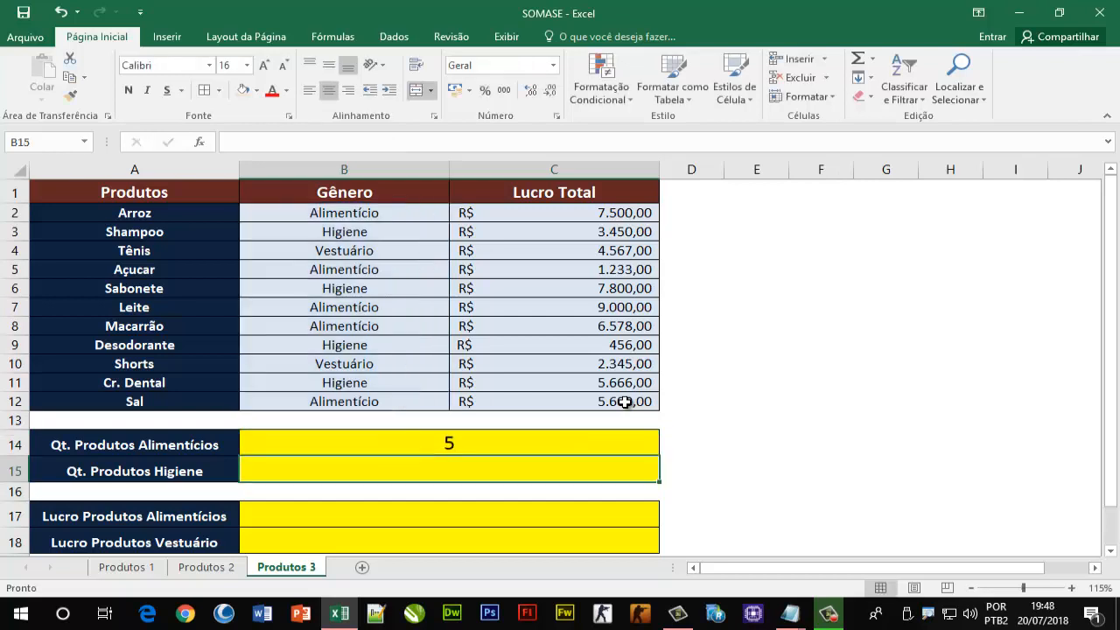
Step: Check the Qt. Produtos Alimentícios formula against the Alimentício entries in the Gênero column
left_click(469, 435)
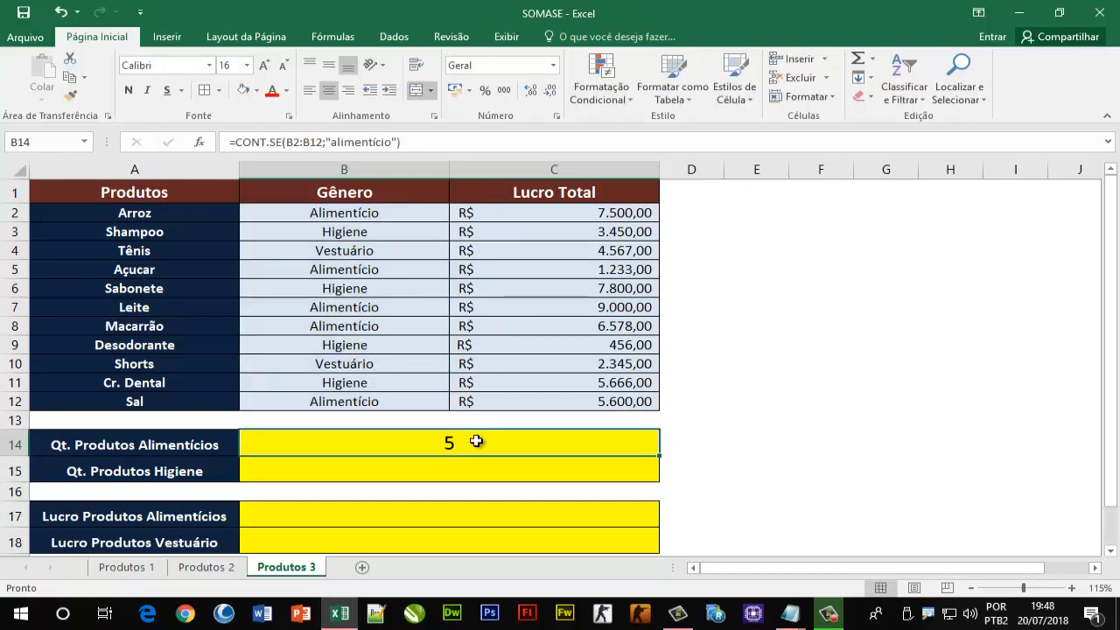
left_click_drag(362, 212, 370, 399)
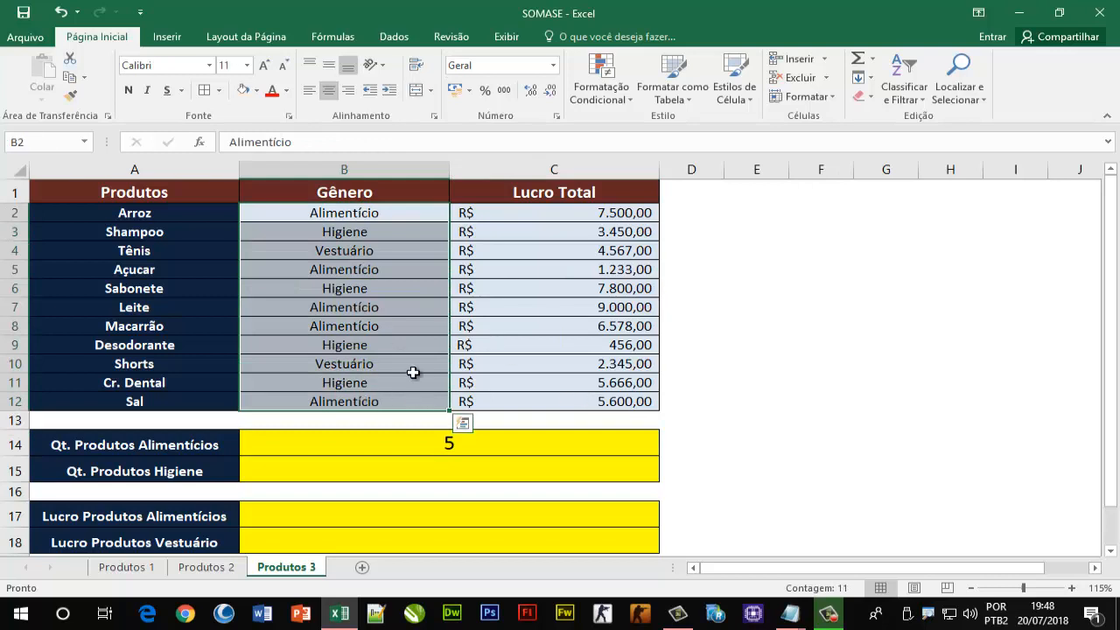
left_click(518, 432)
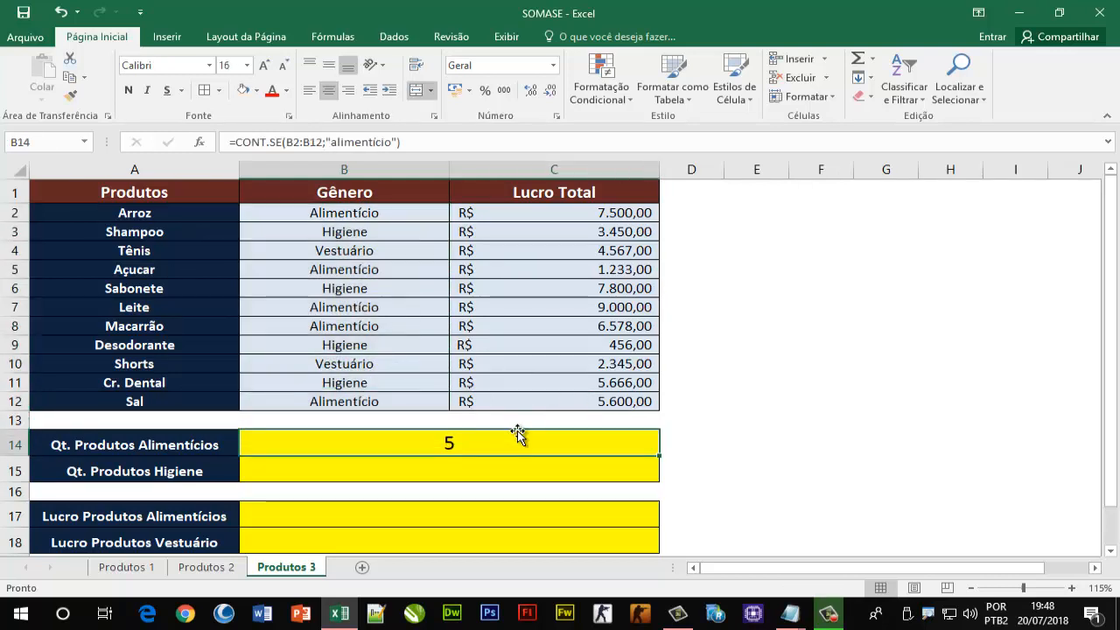
left_click(415, 300)
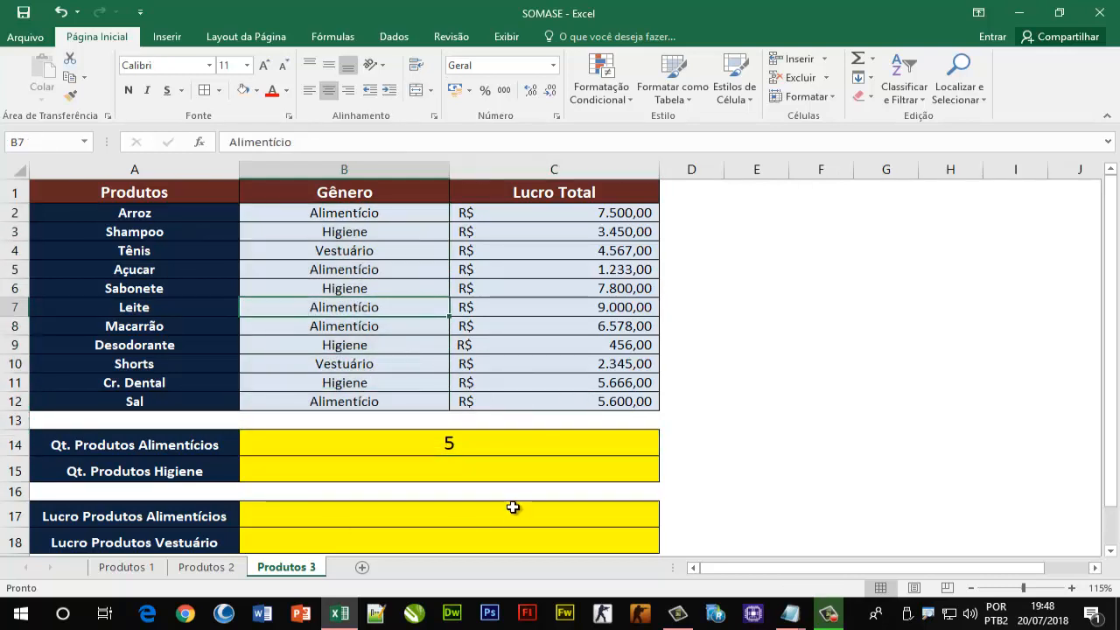
Step: Fill the Qt. Produtos Higiene cell with a CONT.SE formula using range B2:B12 and criterion "higiene"
left_click(512, 473)
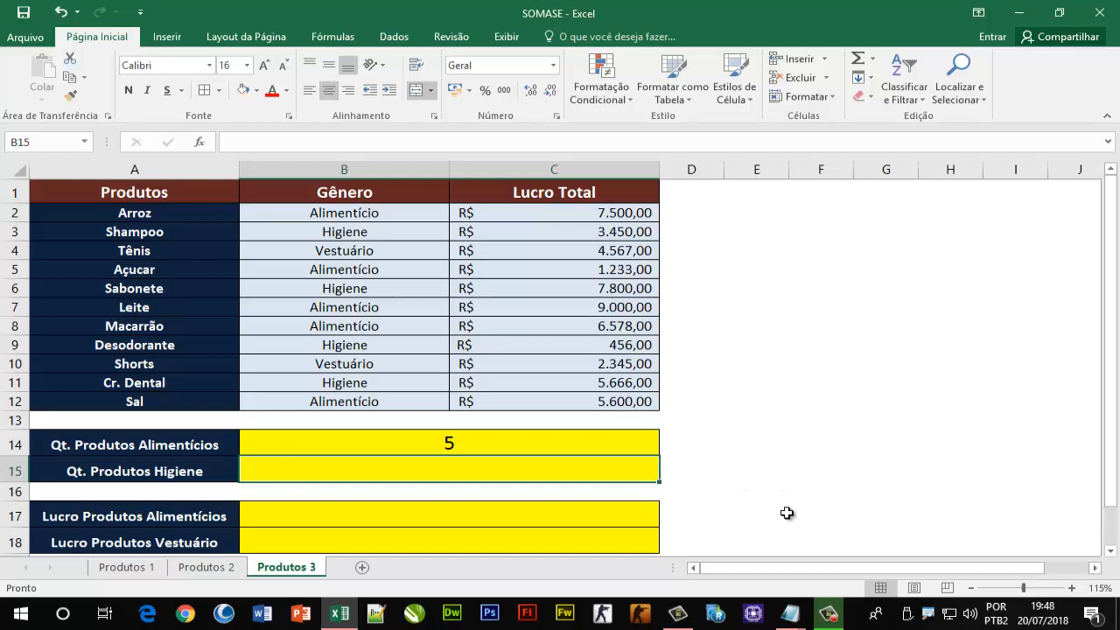
type("=cont")
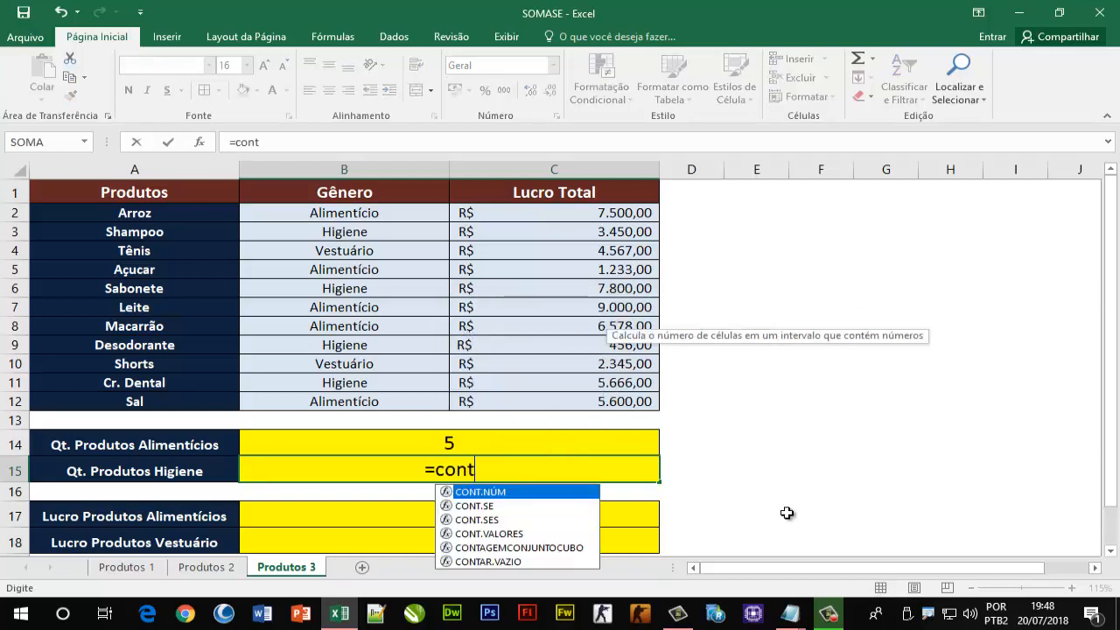
type(".se")
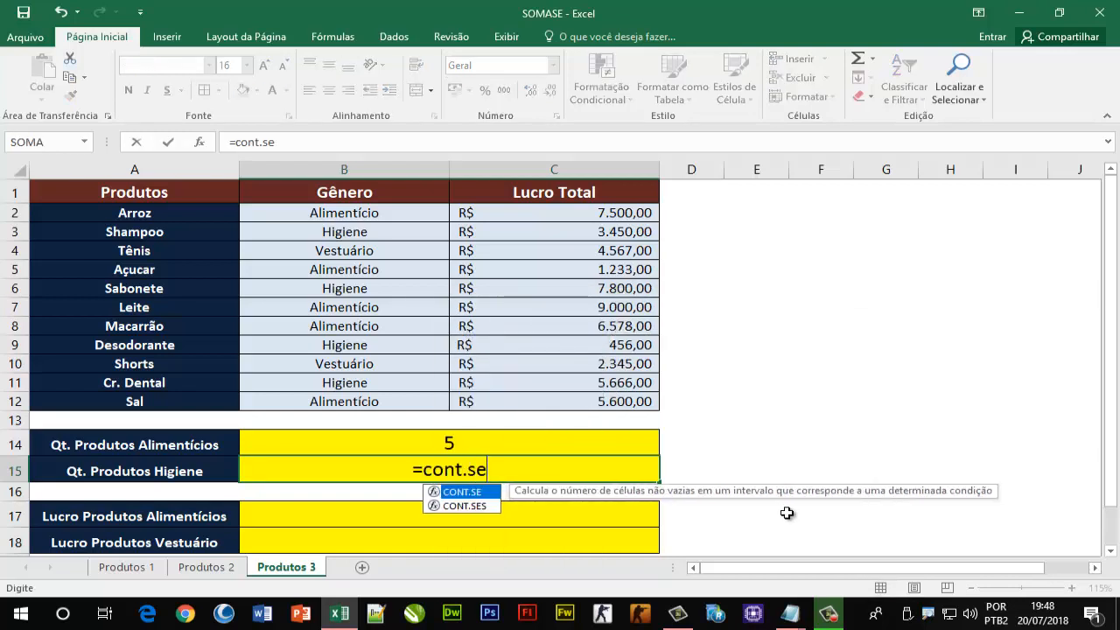
type("(")
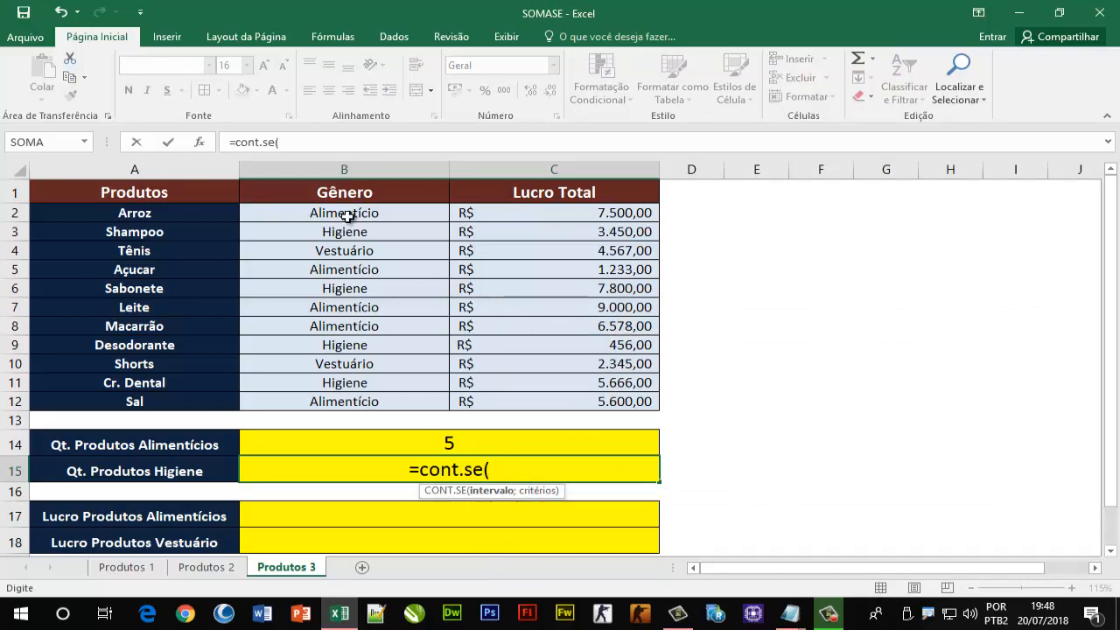
left_click_drag(347, 216, 353, 398)
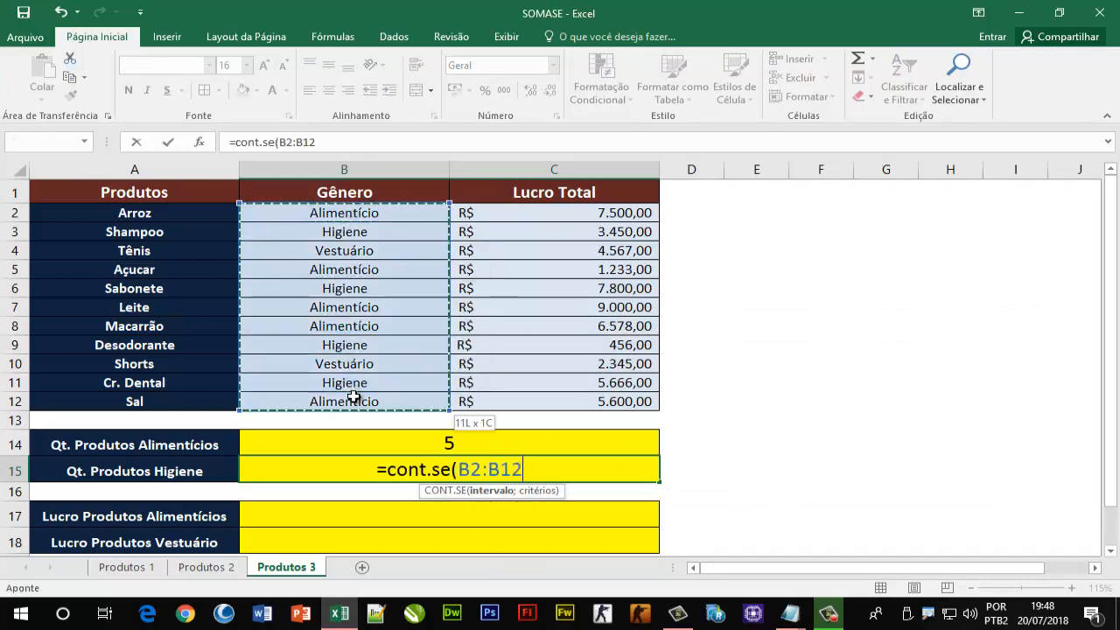
type(";\"")
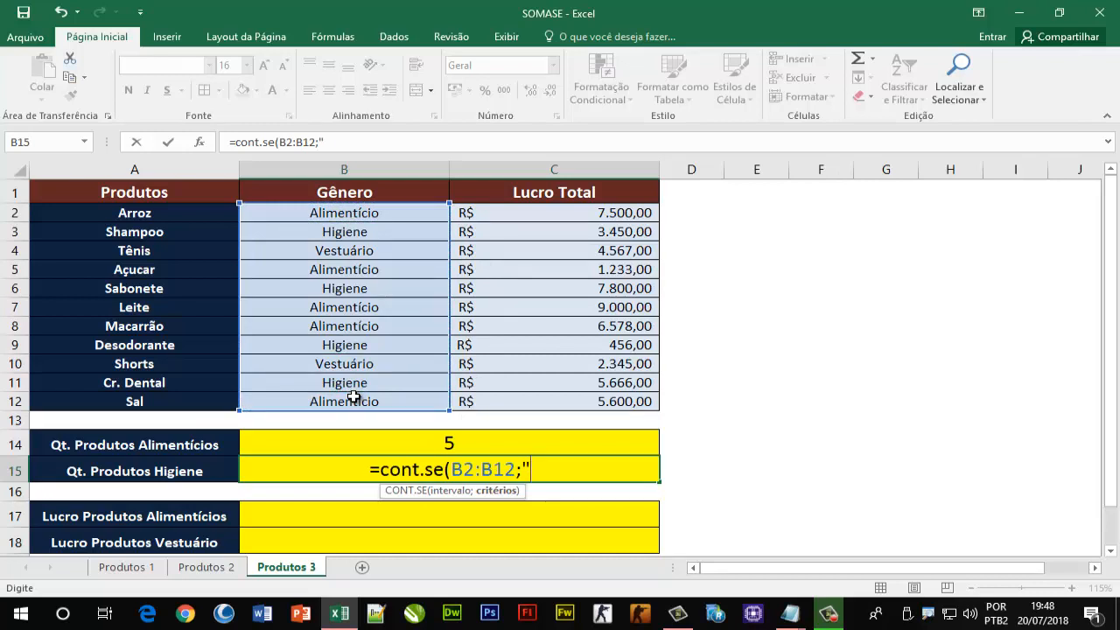
type("higiene")
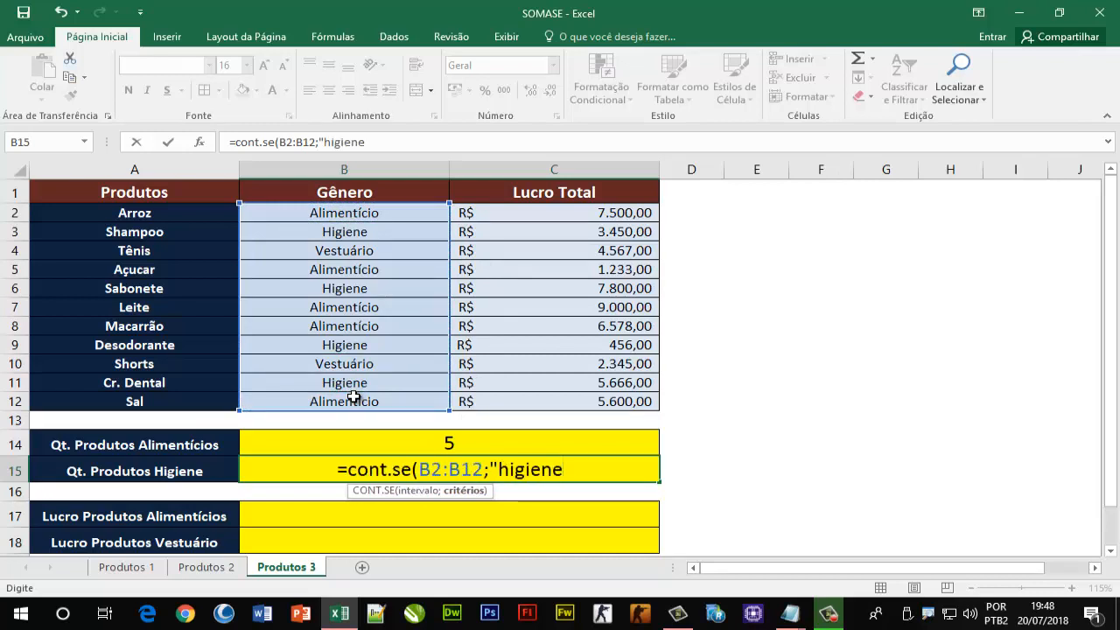
type("\")")
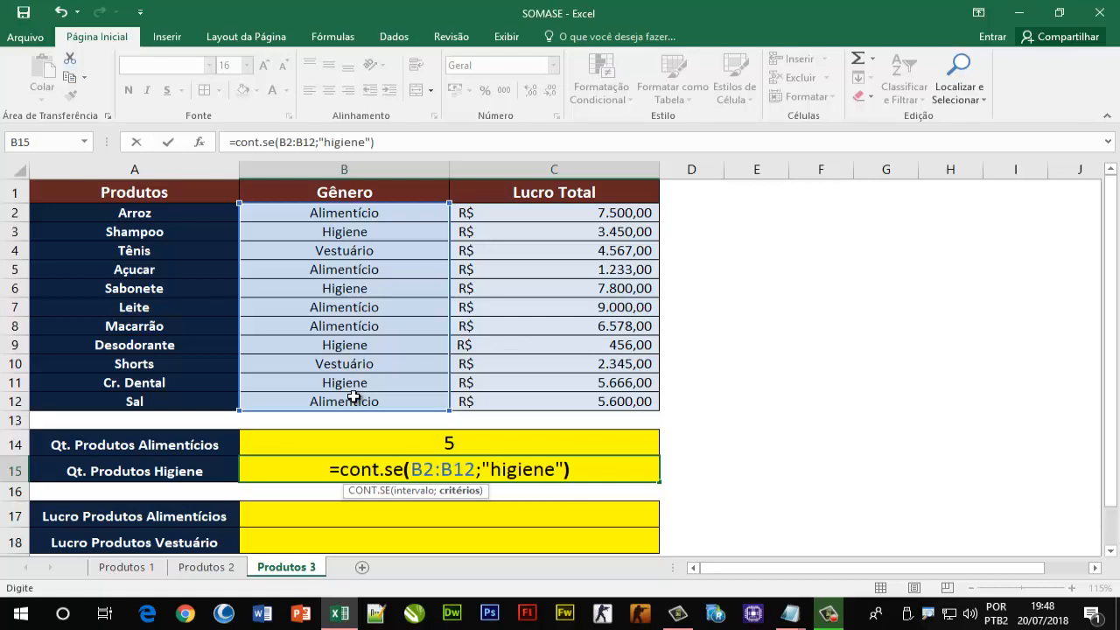
key("Return")
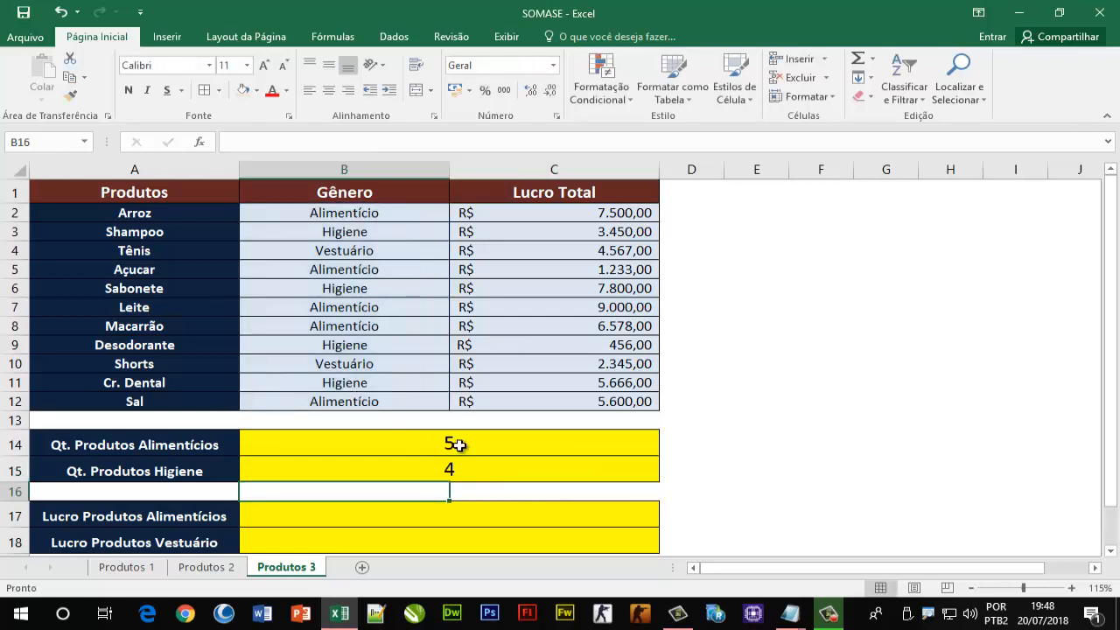
left_click(457, 444)
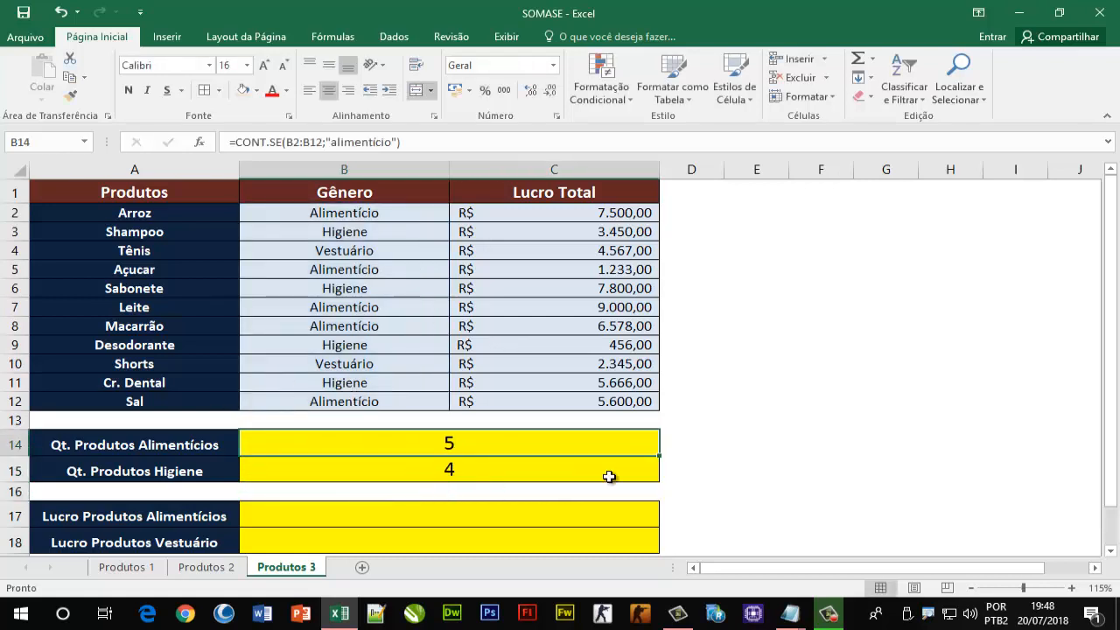
Step: Fill the Lucro Produtos Alimentícios cell with a SOMASE formula using range B2:B12, criterion "Alimentício" and sum range C2:C12
left_click(495, 466)
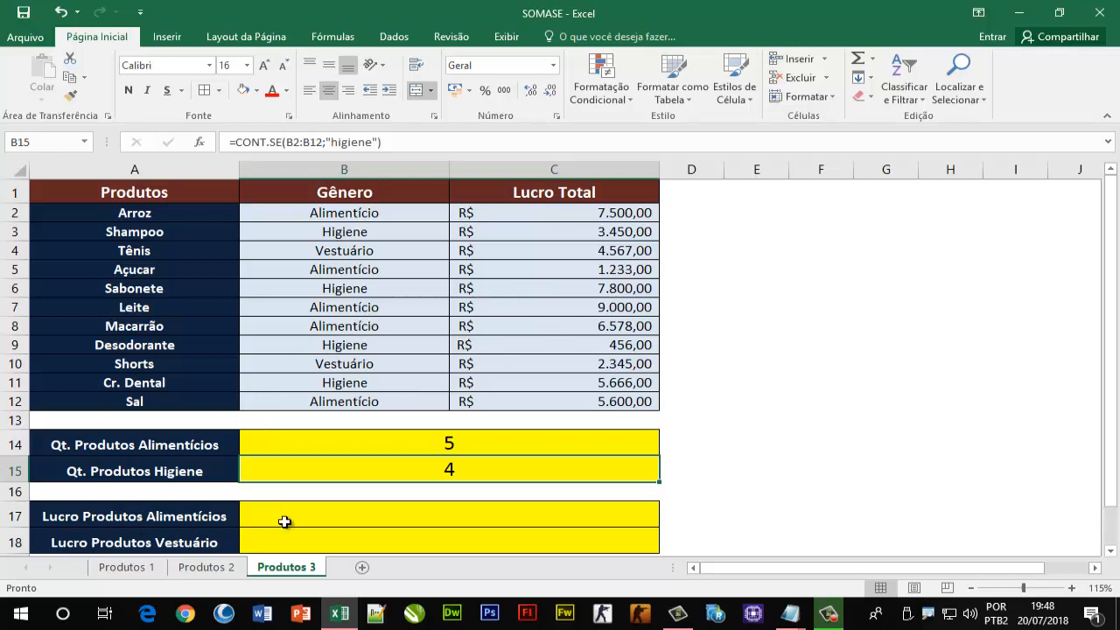
left_click(620, 516)
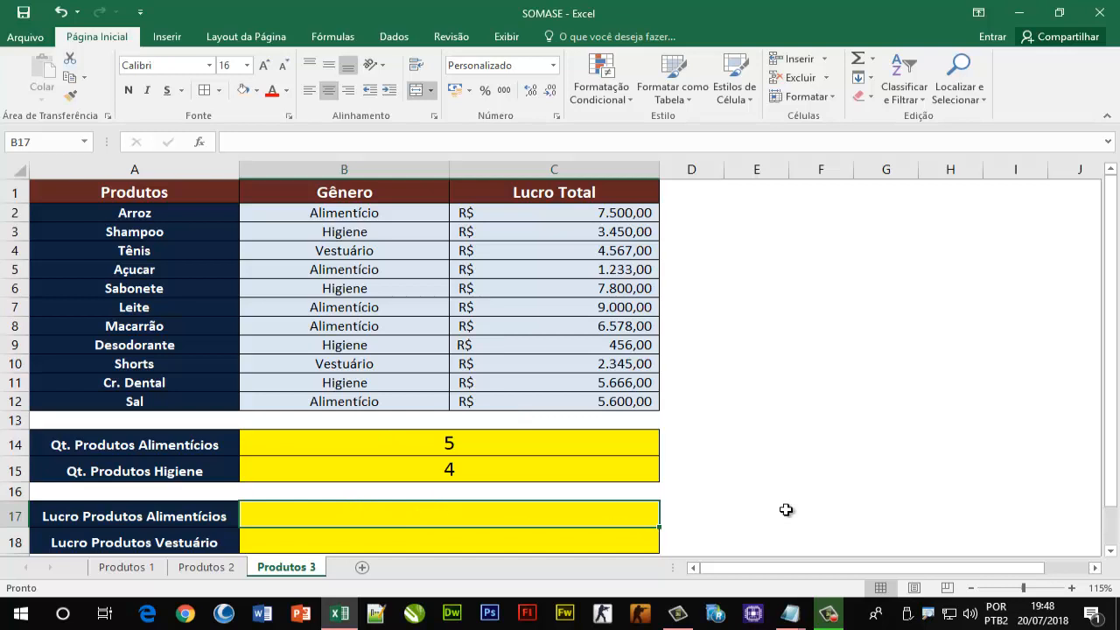
type("=")
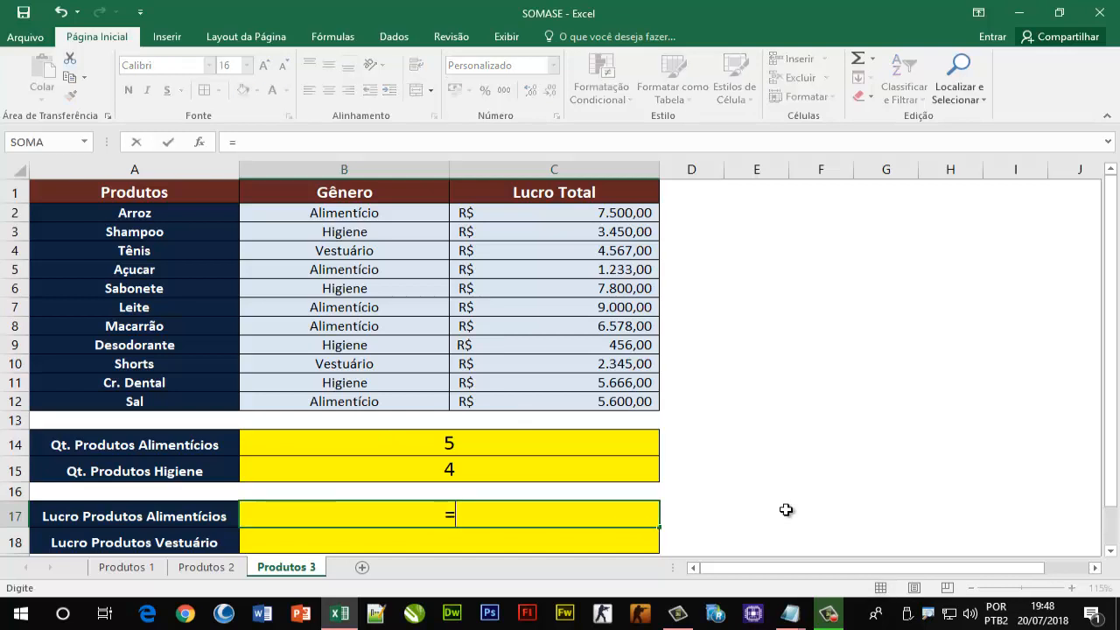
type("somase")
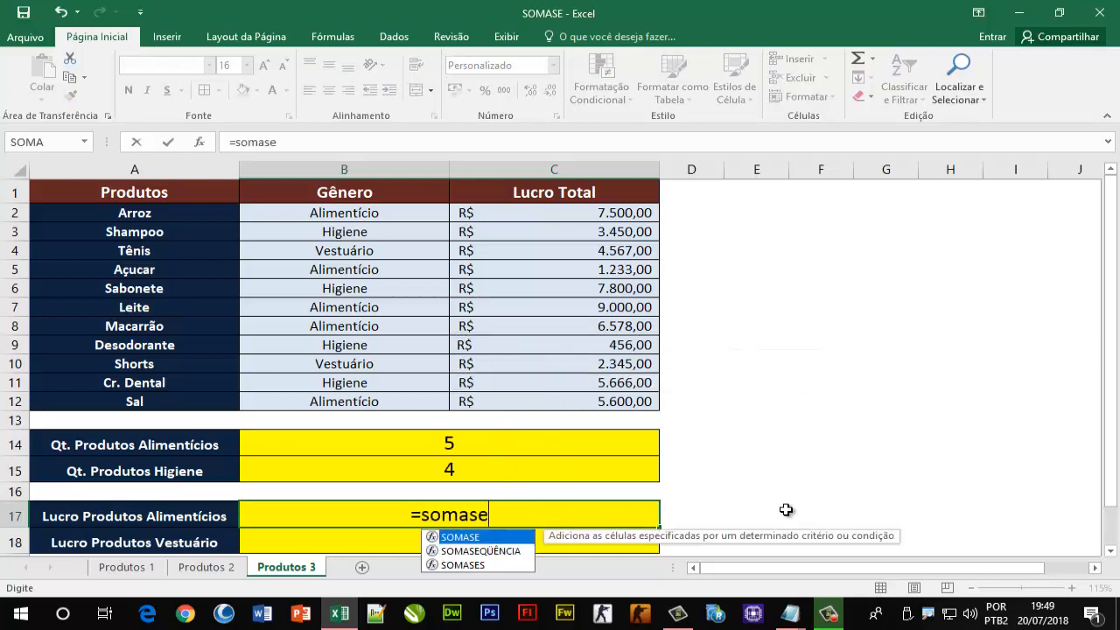
type("(")
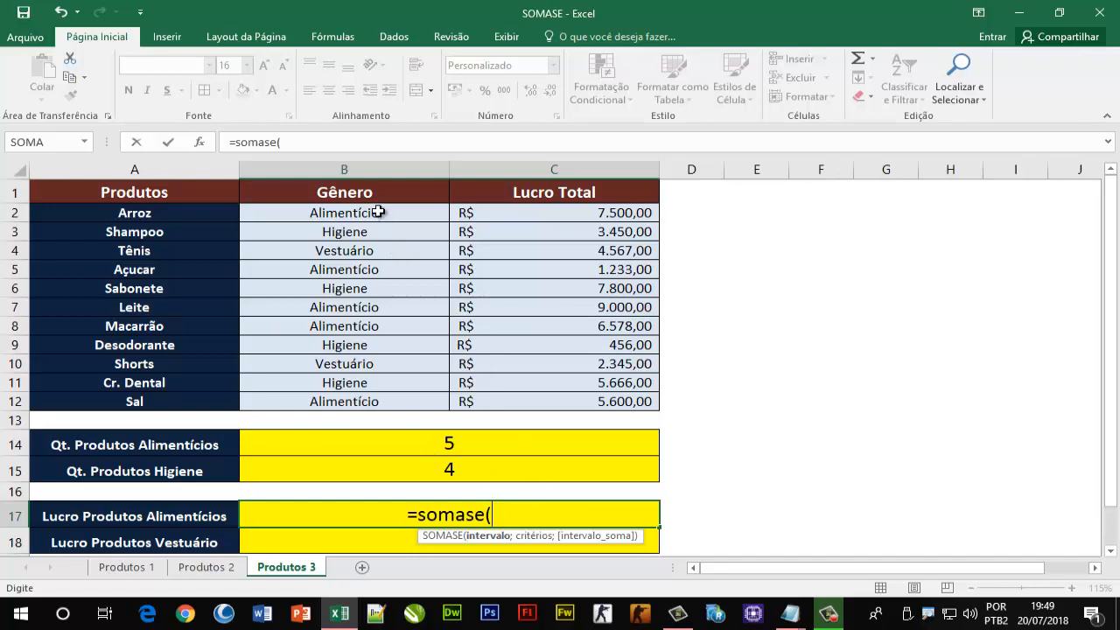
left_click_drag(378, 212, 381, 399)
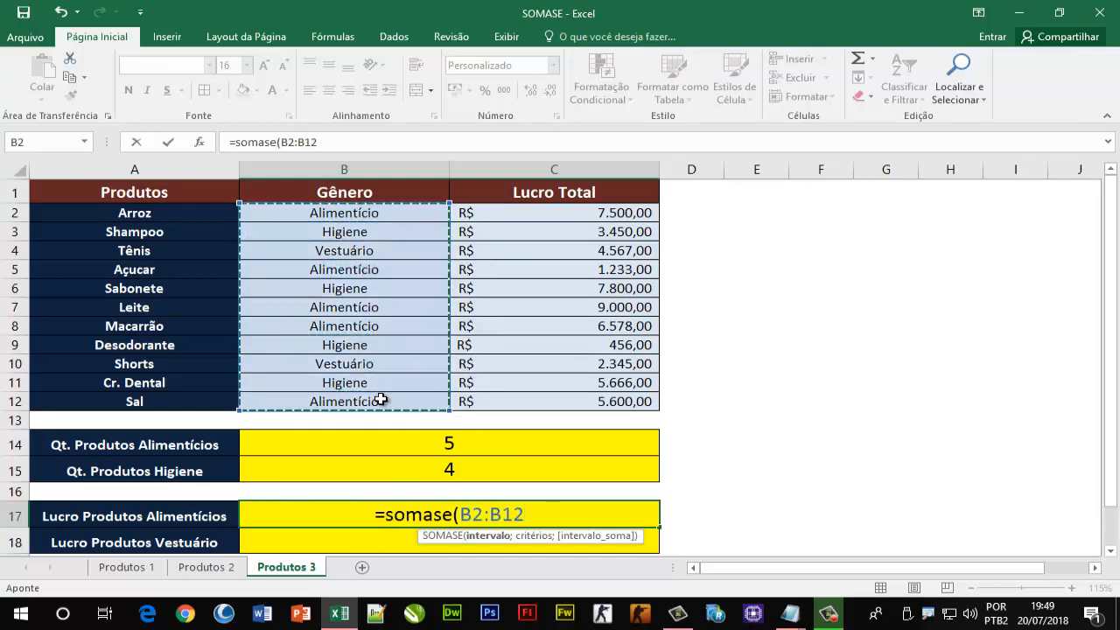
type(";\"")
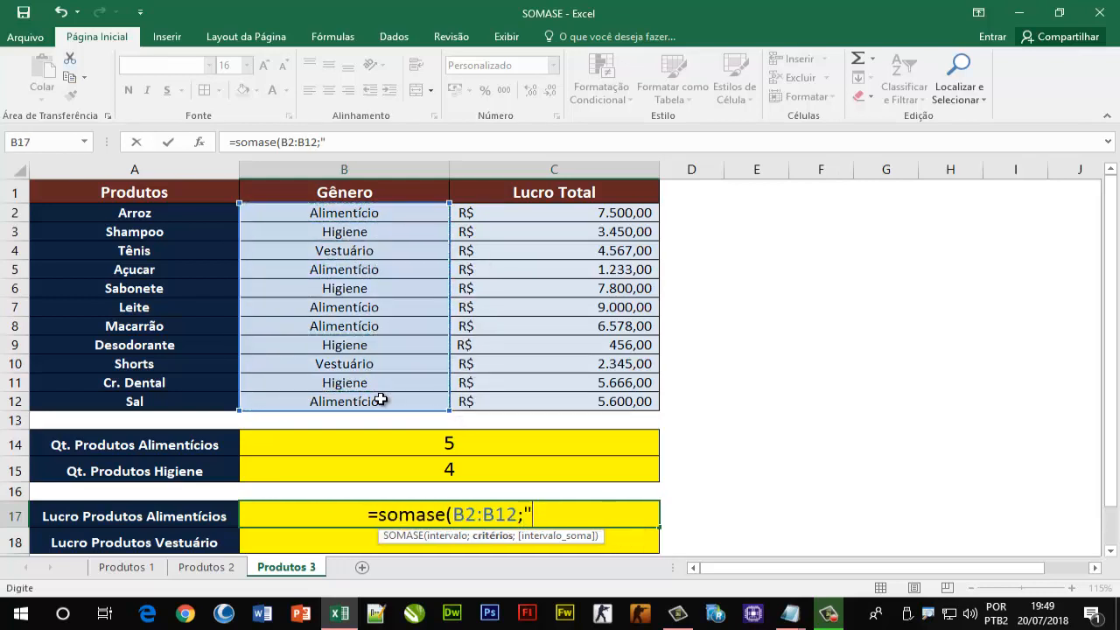
type("Alim")
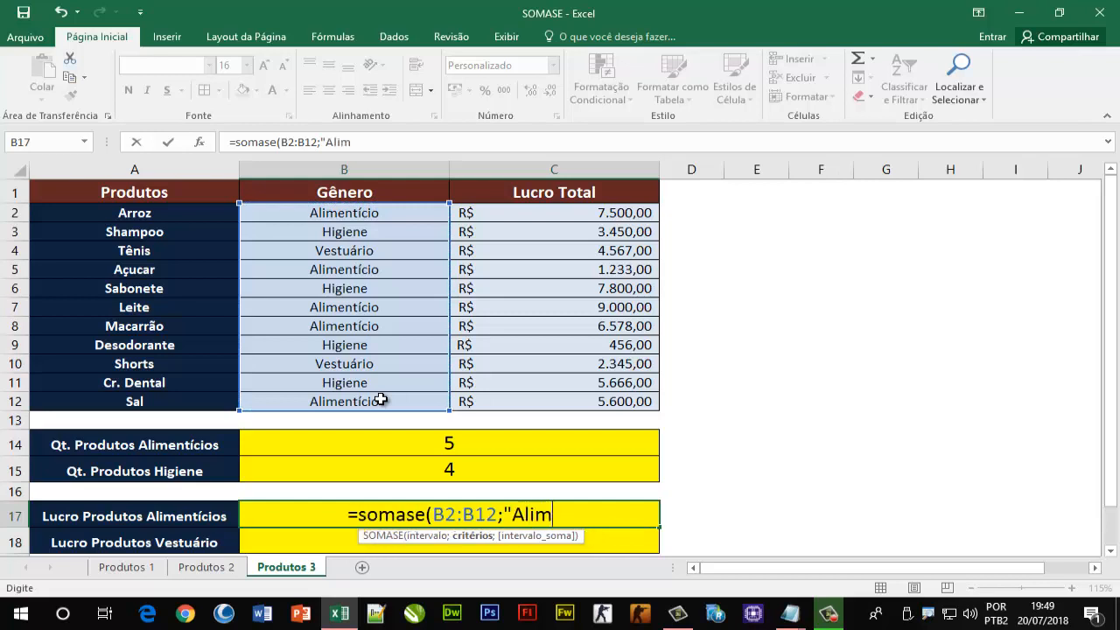
type("entí")
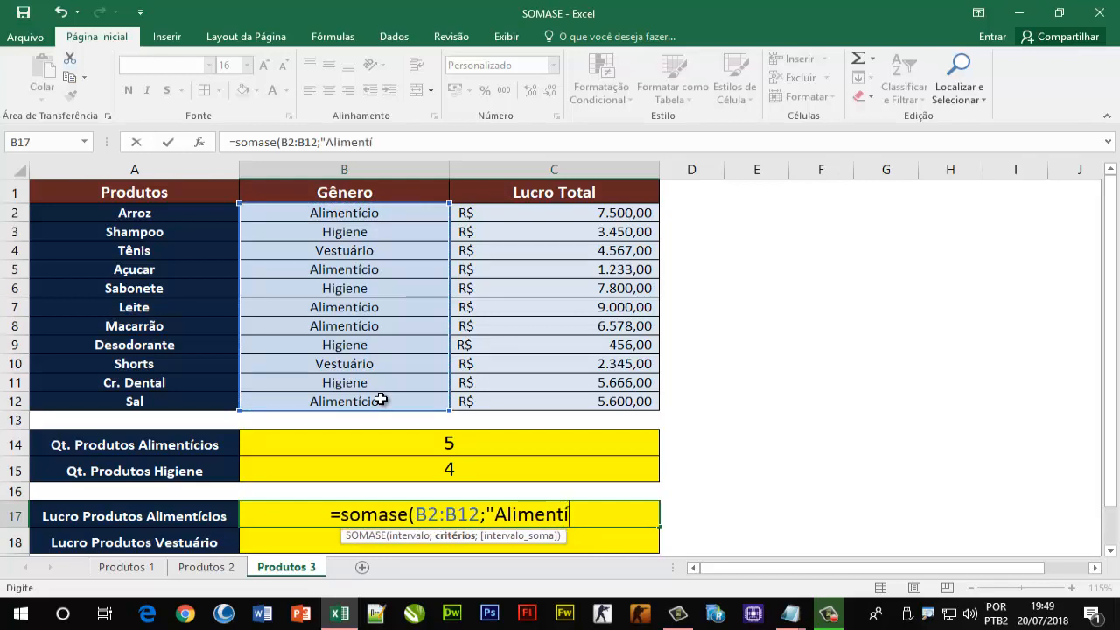
type("cio\";")
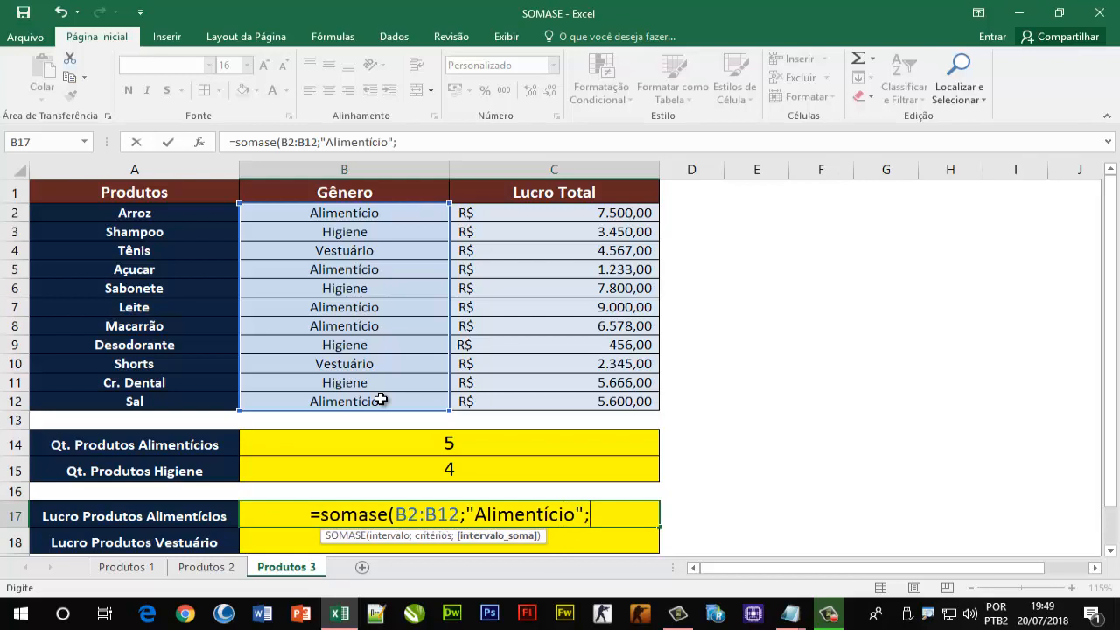
left_click(531, 211)
left_click_drag(531, 211, 535, 396)
type(")")
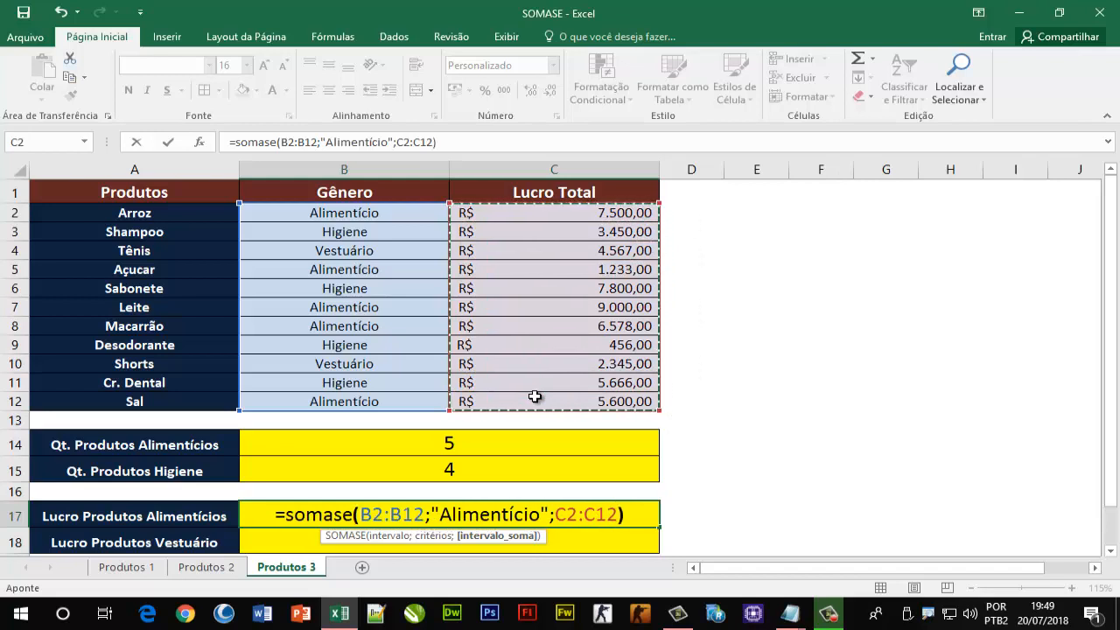
key("Return")
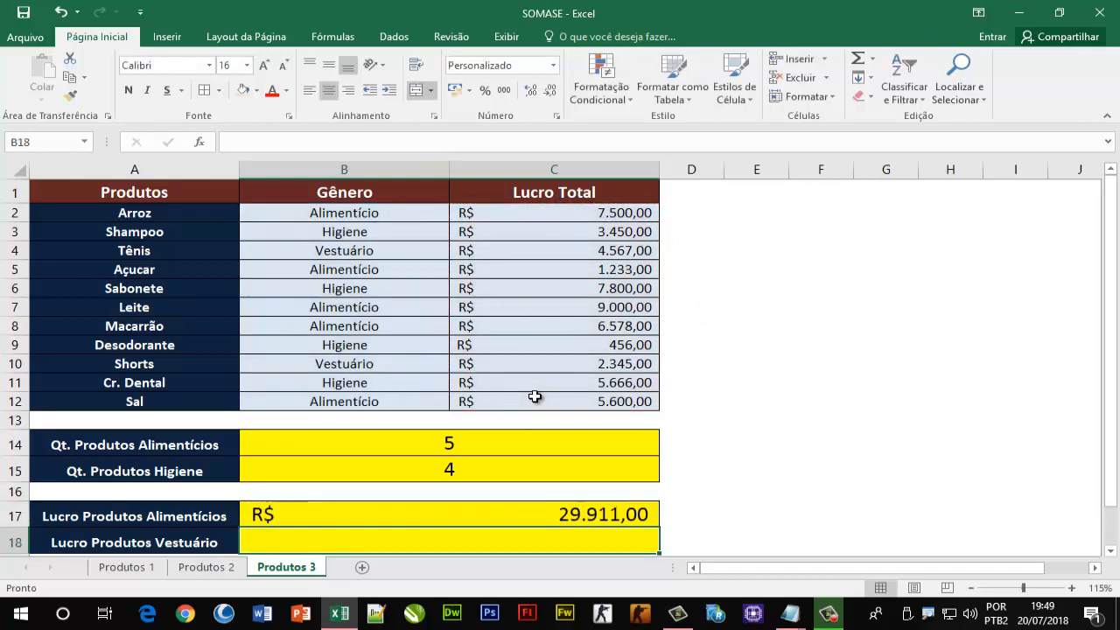
left_click(603, 518)
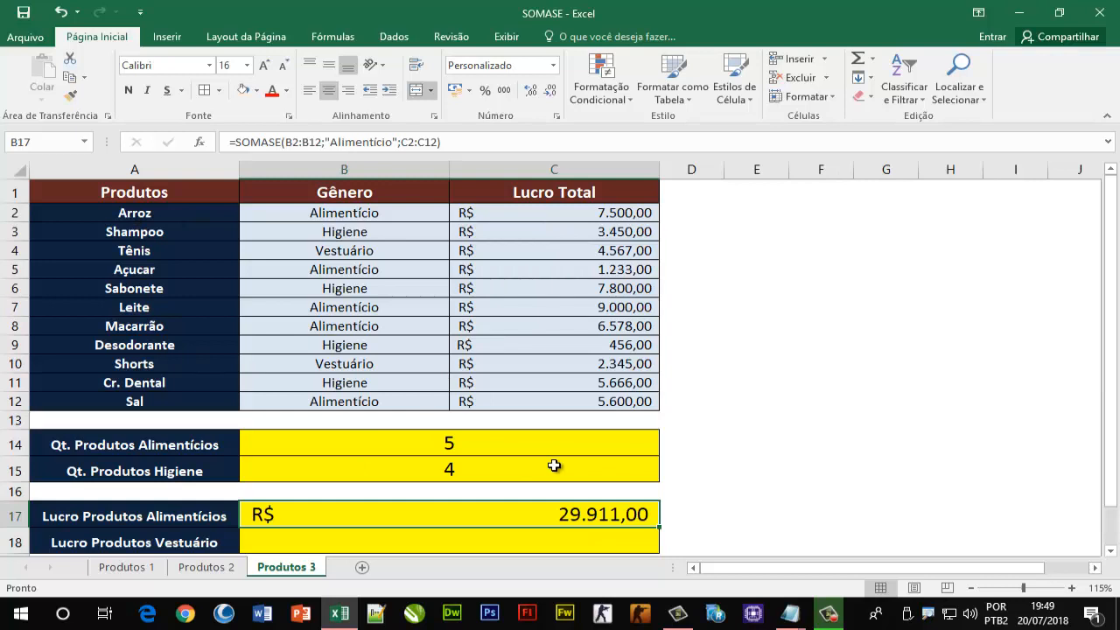
Step: Fill the Lucro Produtos Vestuário cell with a SOMASE formula using range B2:B12, criterion "Vestuário" and sum range C2:C12
left_click(408, 542)
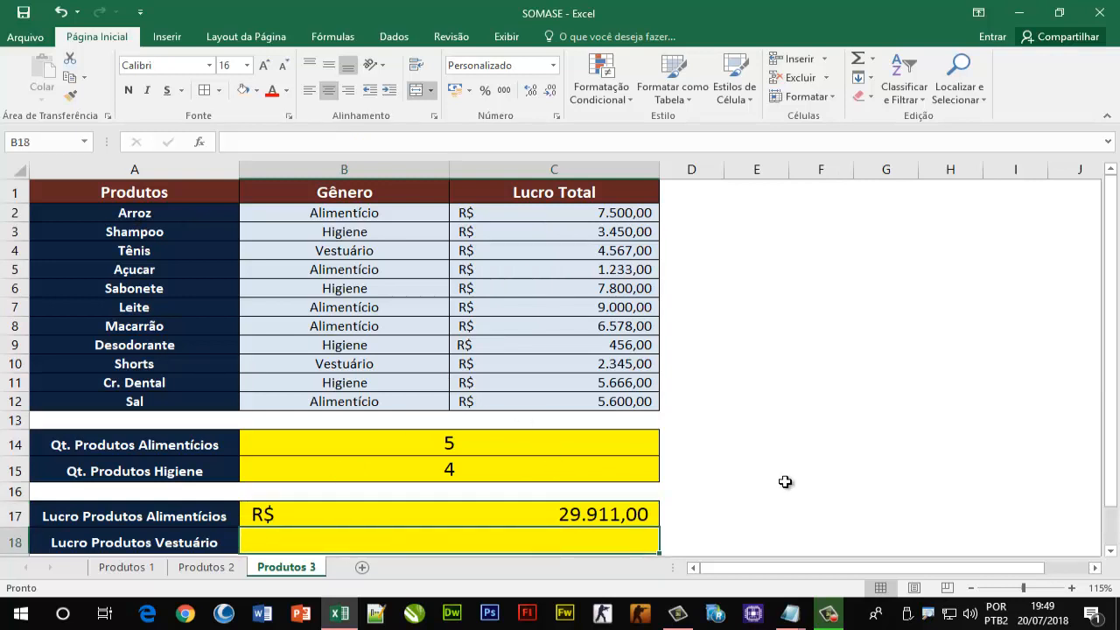
type("=som")
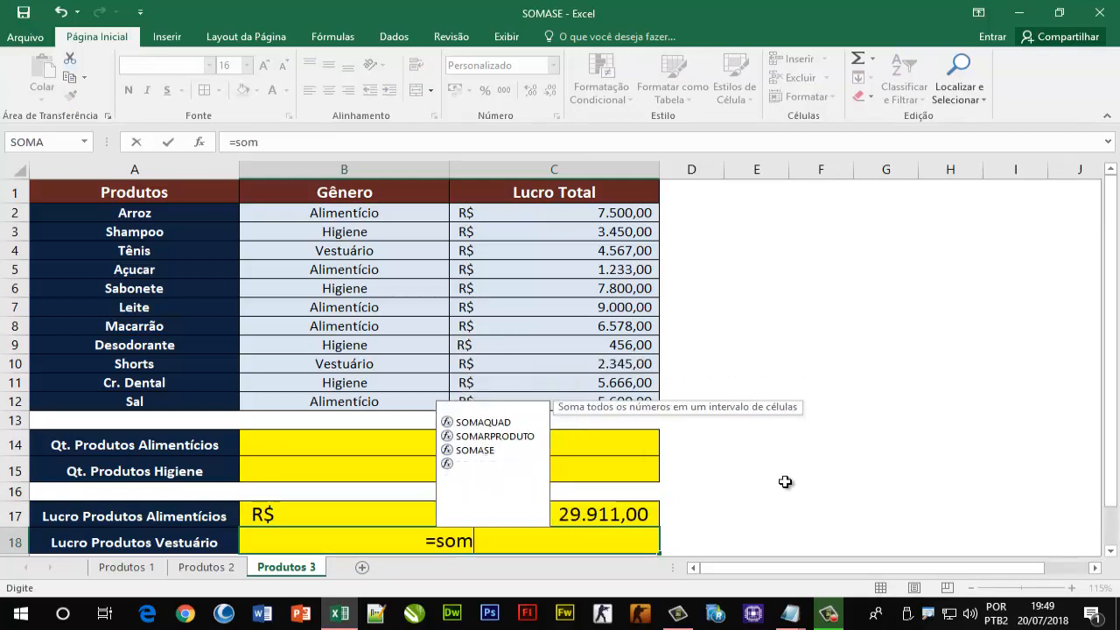
type("ase(")
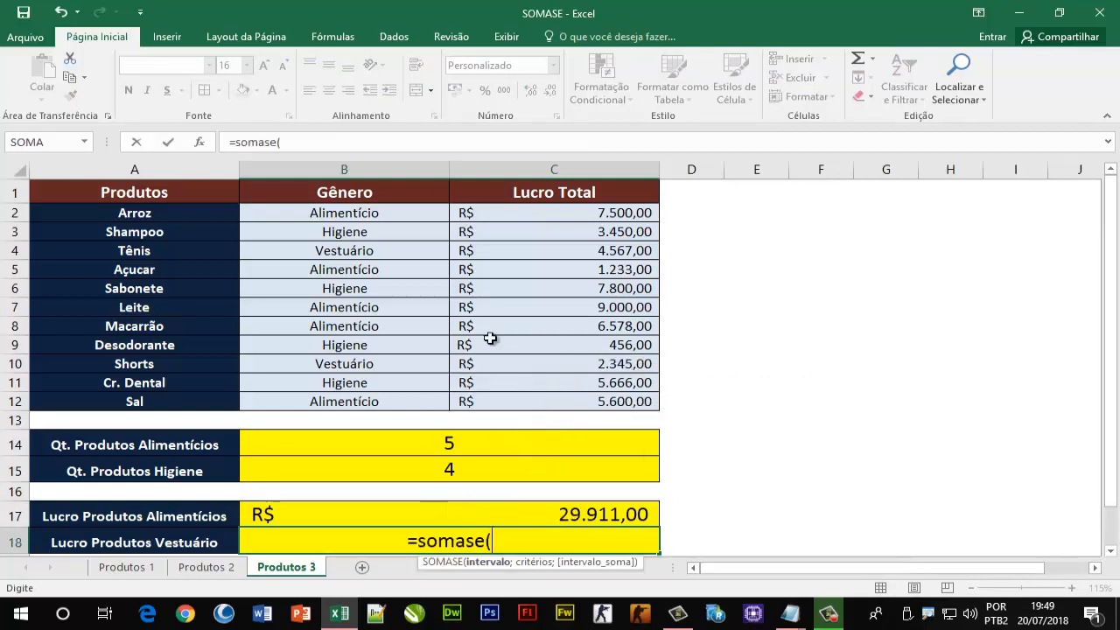
left_click_drag(359, 216, 361, 400)
type(";")
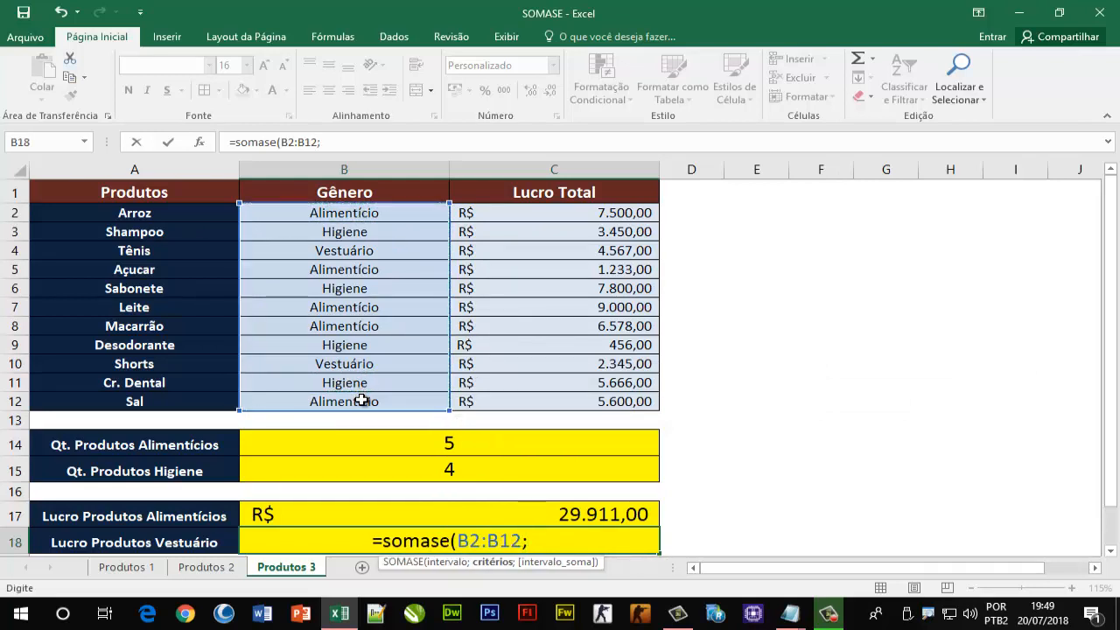
type("\"Ve")
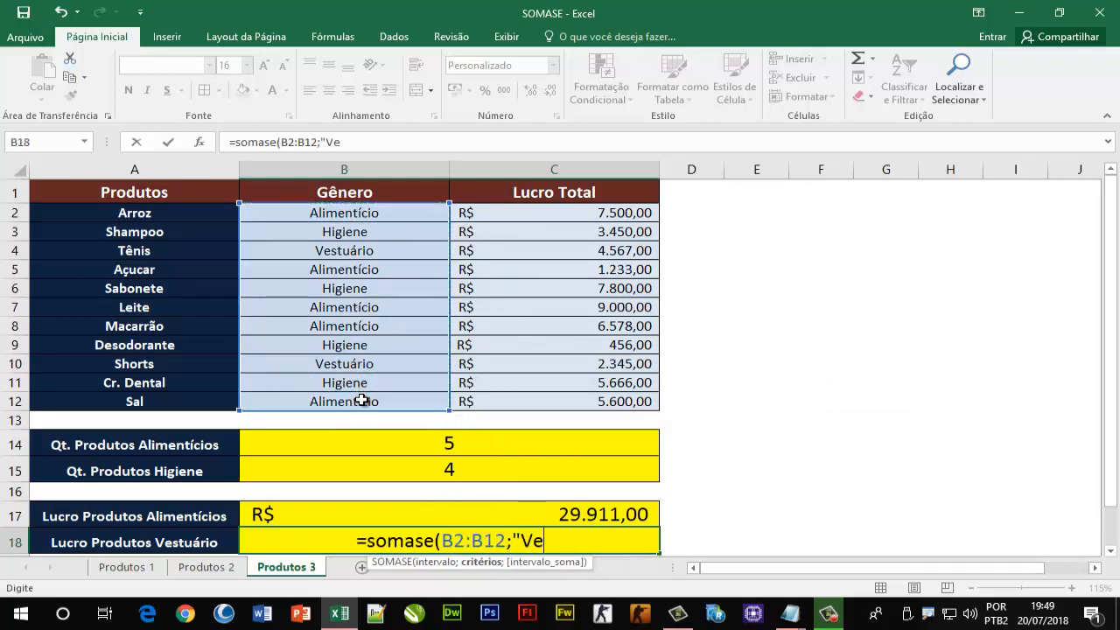
type("stuário\"")
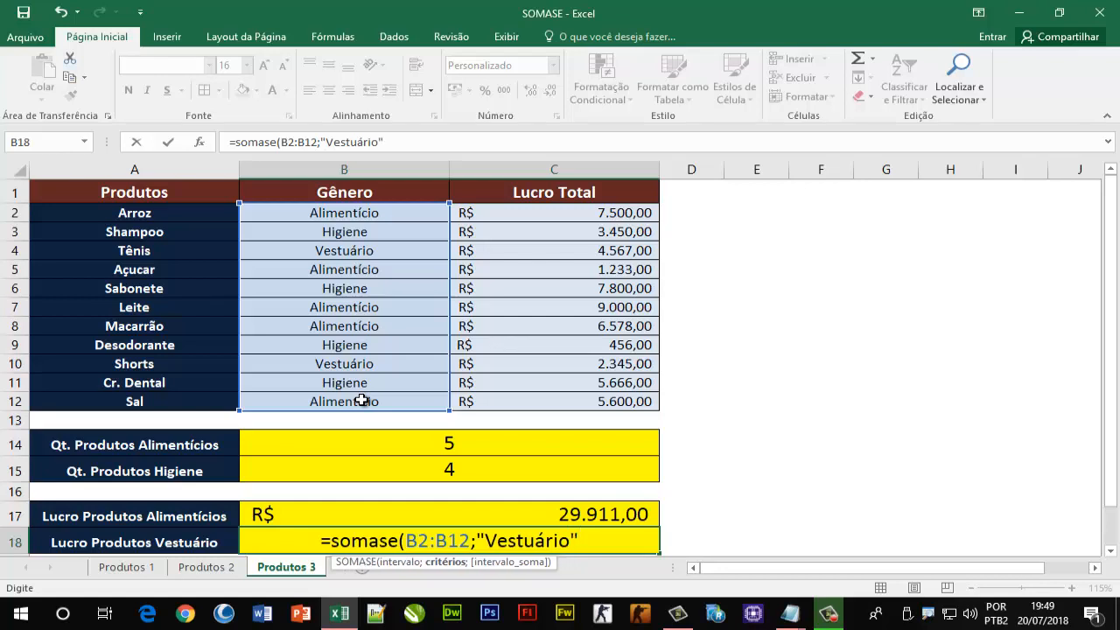
type(";")
left_click(505, 216)
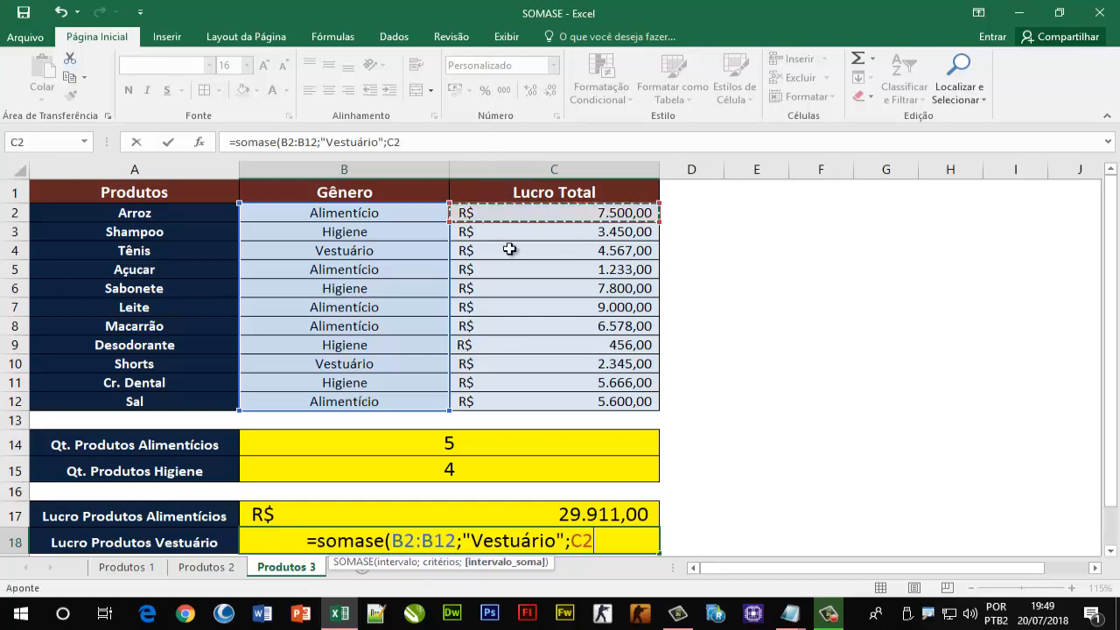
left_click_drag(509, 249, 514, 399)
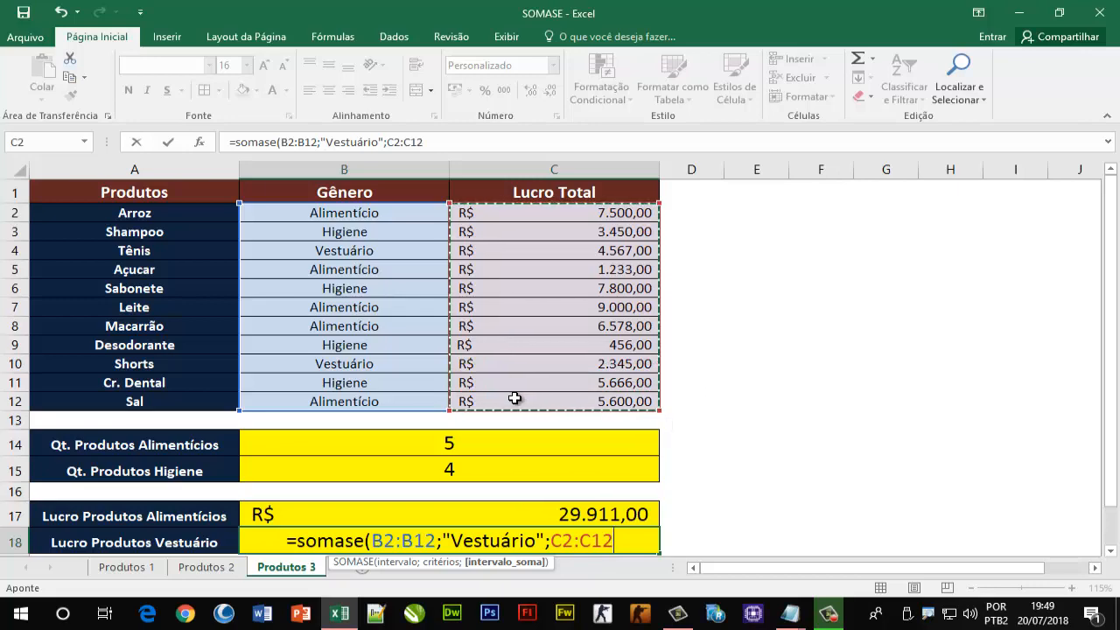
type(")")
key("Return")
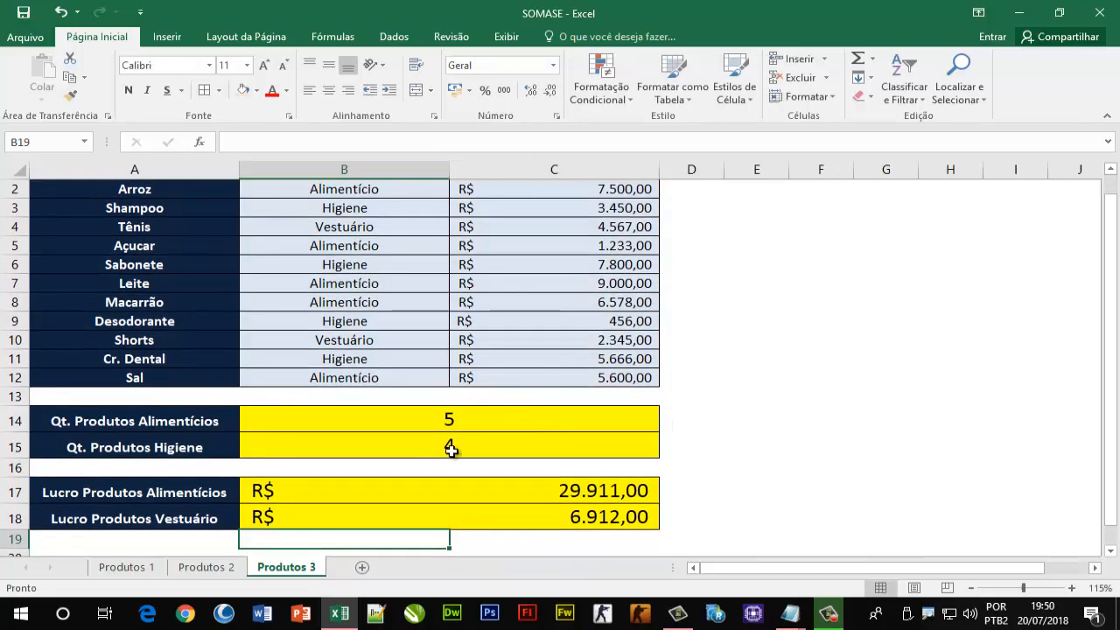
Step: Review the Lucro Produtos Vestuário formula and the table's Gênero, Lucro Total and Produtos columns, and show the Windows desktop
left_click(604, 522)
scroll(773, 475, "up", 1)
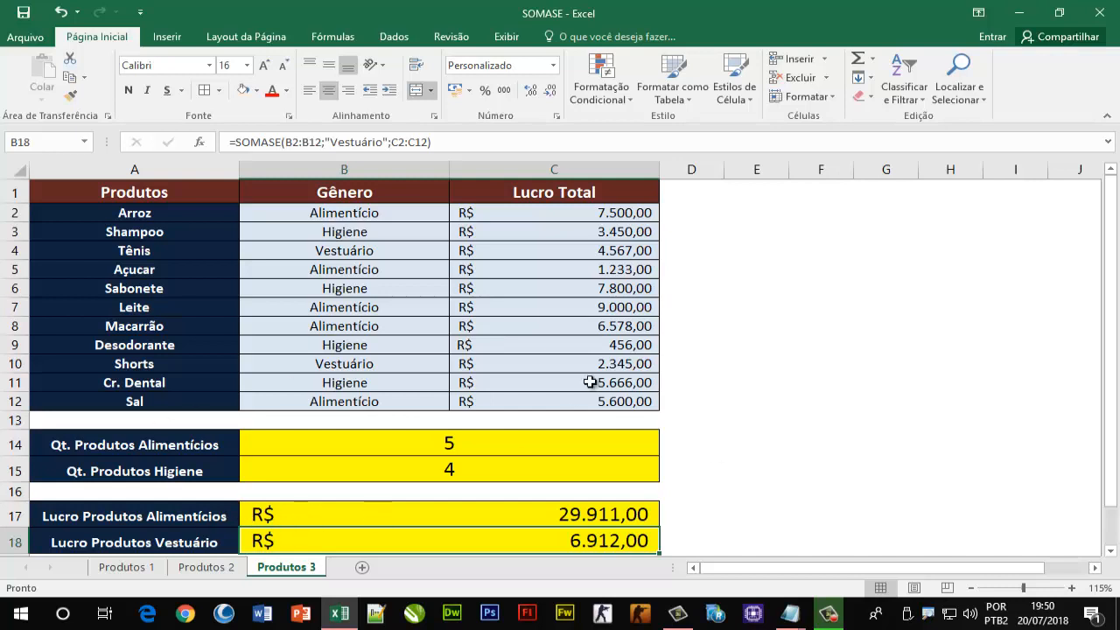
left_click(361, 197)
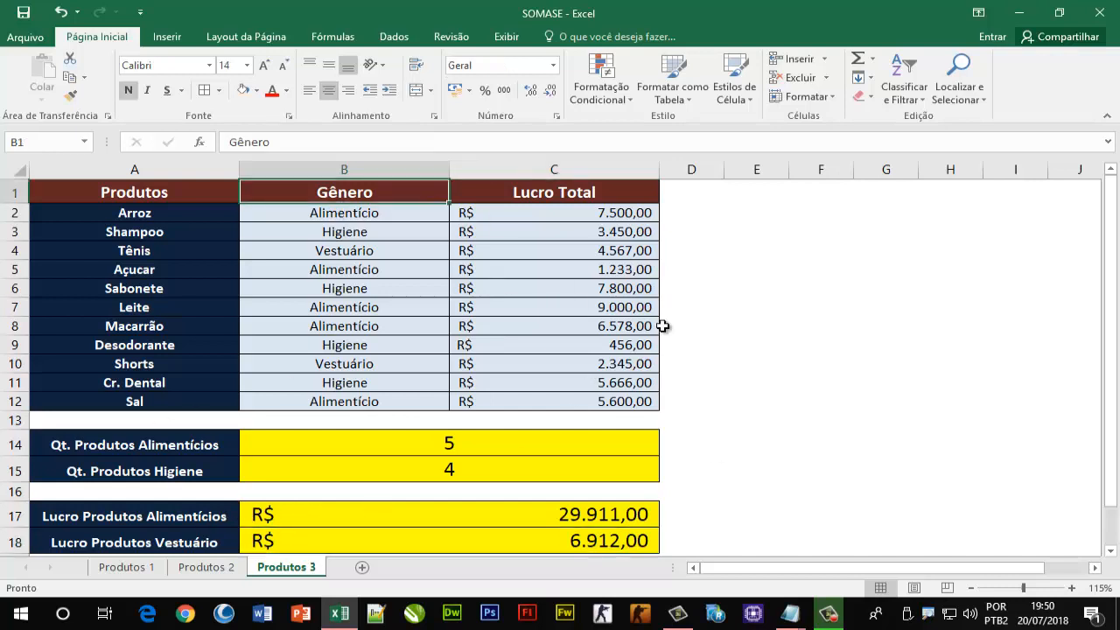
left_click(542, 186)
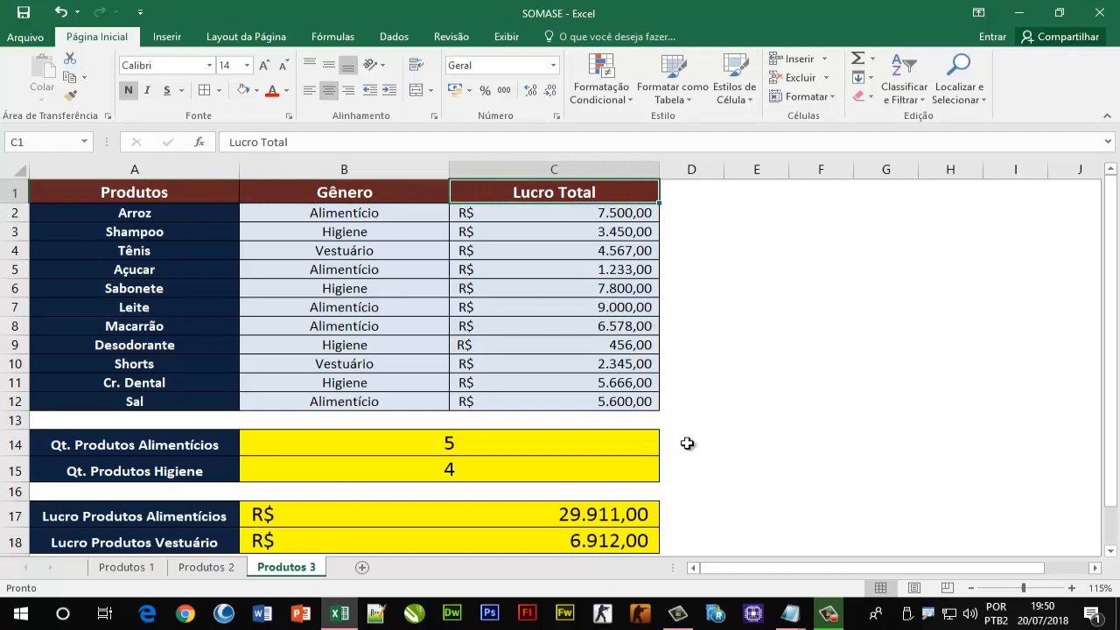
left_click(501, 283)
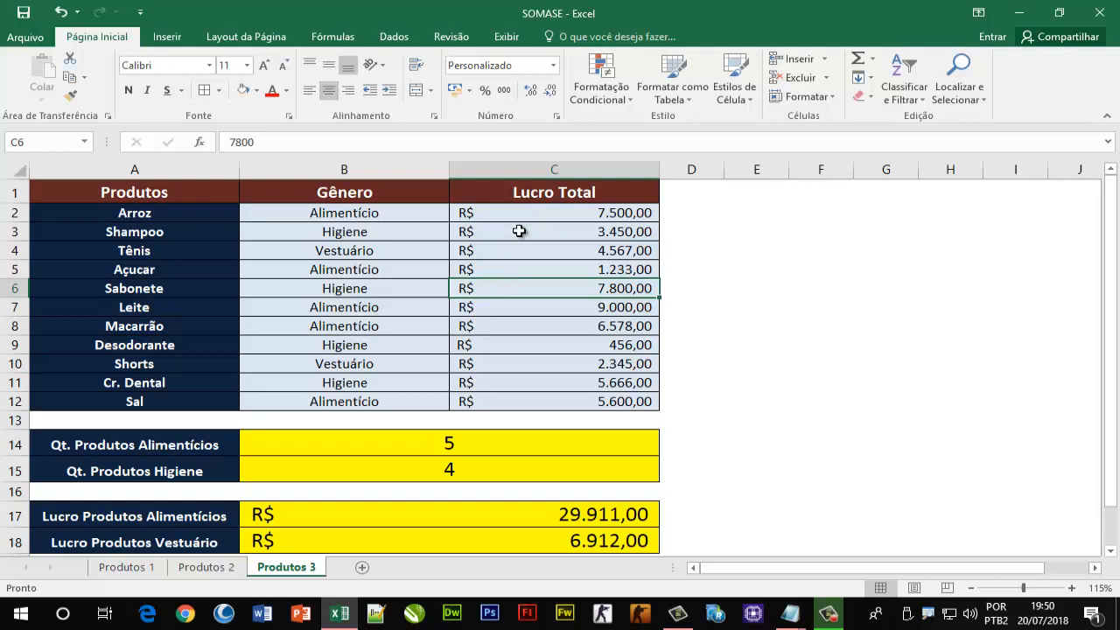
left_click(528, 191)
left_click(380, 193)
left_click(193, 198)
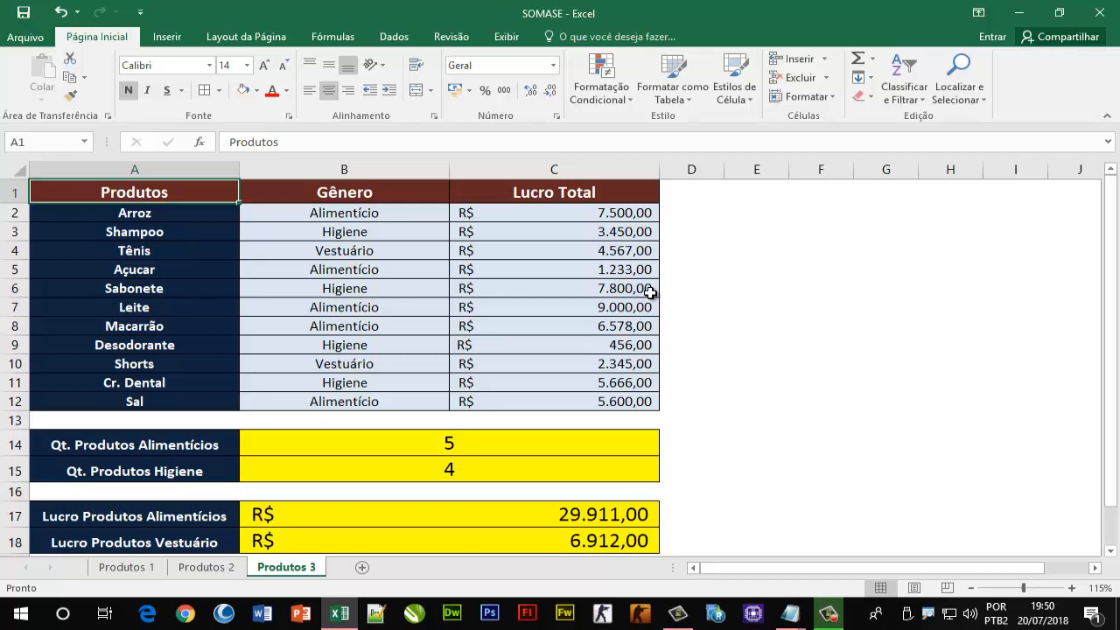
key("super+d")
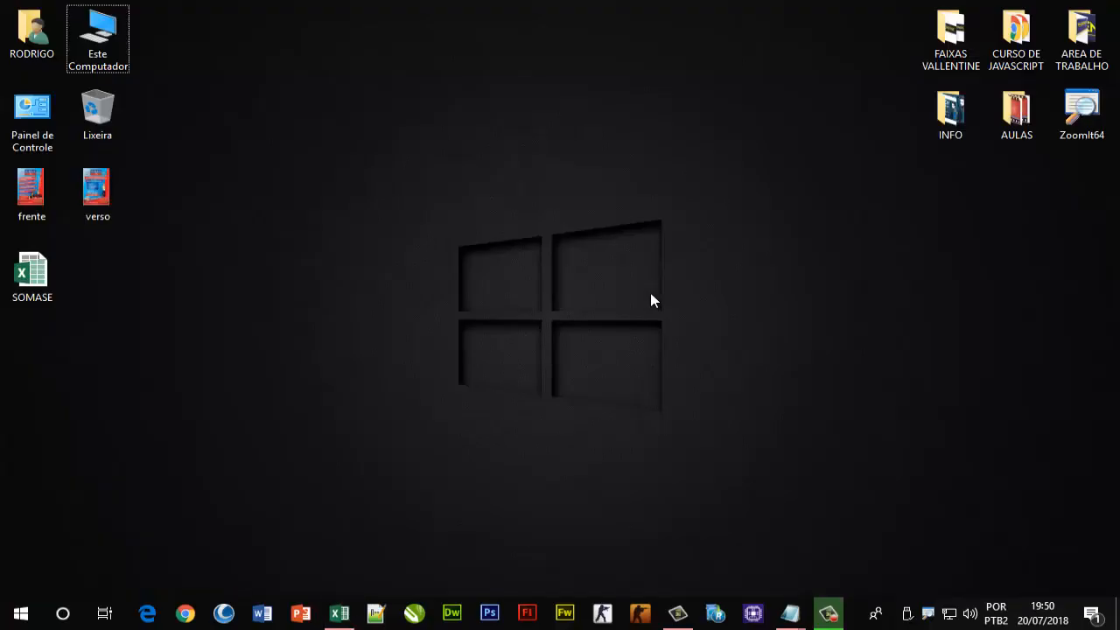